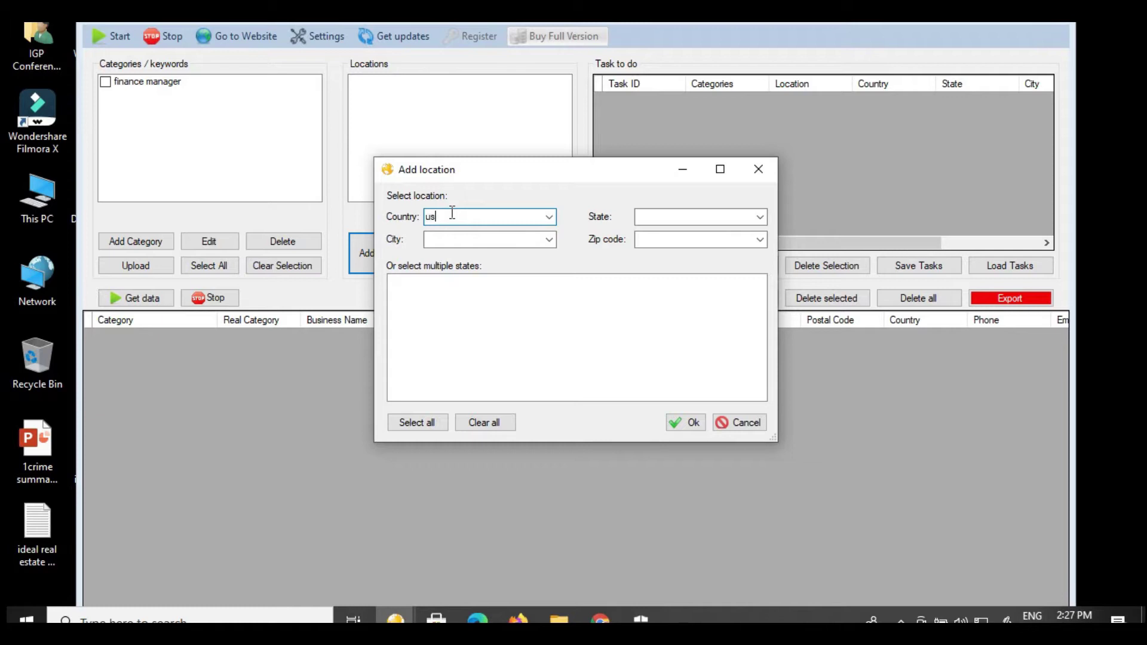
# Step: Replace the country entry of the new location with United States of America
pyautogui.press('BackSpace')
pyautogui.press('BackSpace')
pyautogui.press('BackSpace')
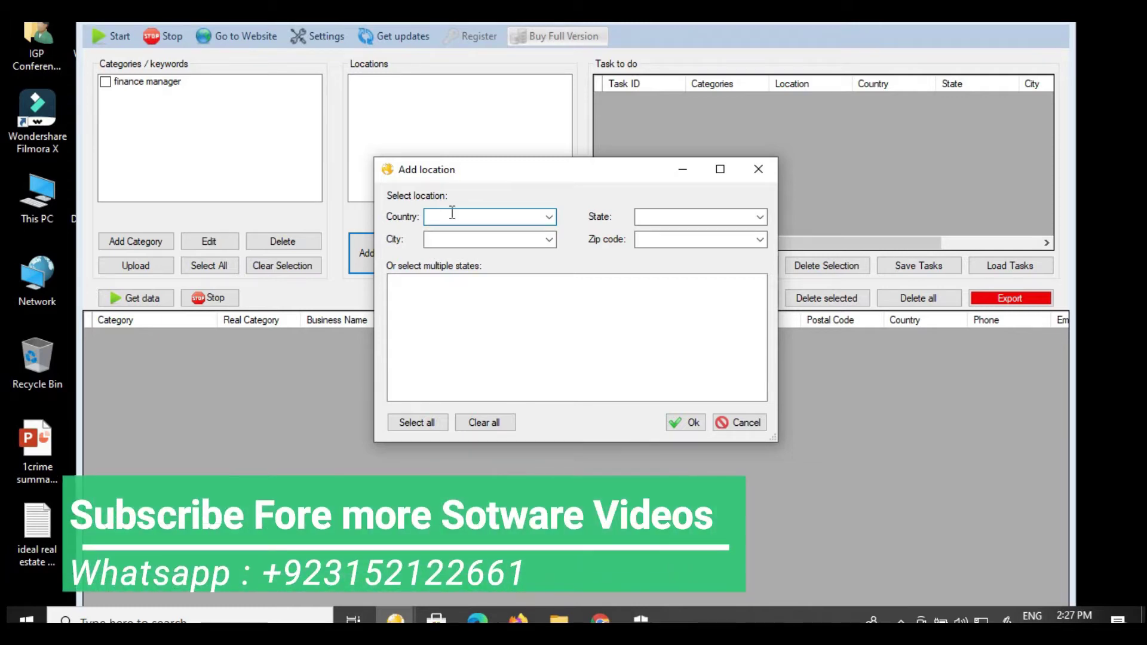
pyautogui.write('united States of America')
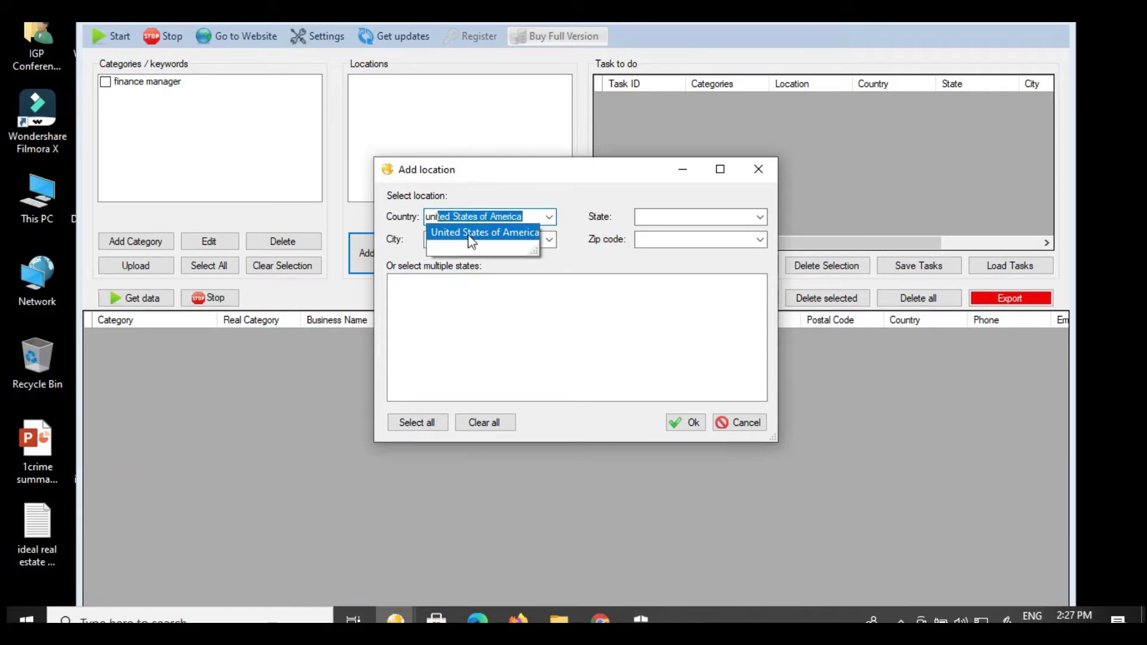
pyautogui.click(483, 239)
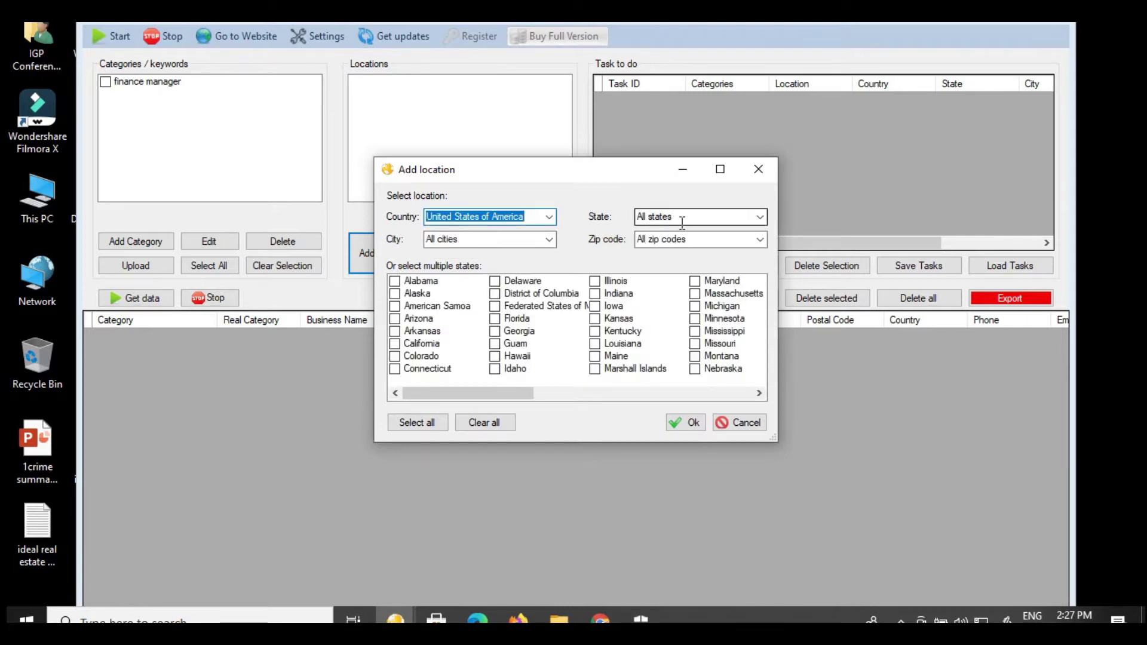
# Step: Set the state of the new location to New York
pyautogui.moveTo(504, 395); pyautogui.dragTo(725, 404)
pyautogui.click(669, 218)
pyautogui.write('New')
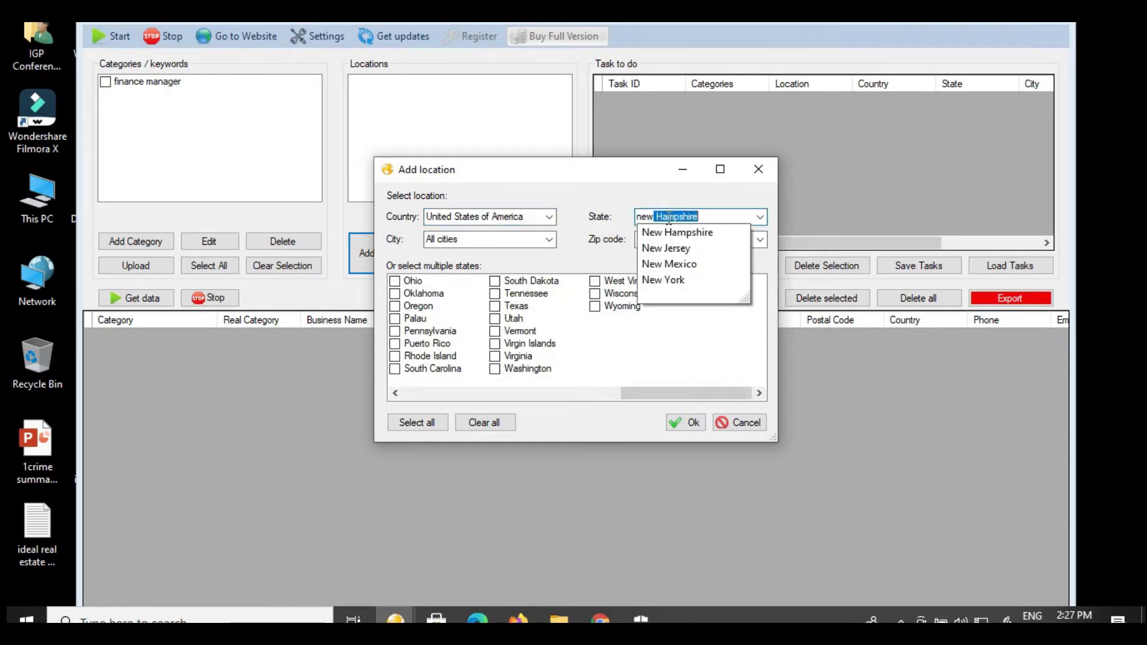
pyautogui.press('Down')
pyautogui.press('Down')
pyautogui.press('Down')
pyautogui.press('Down')
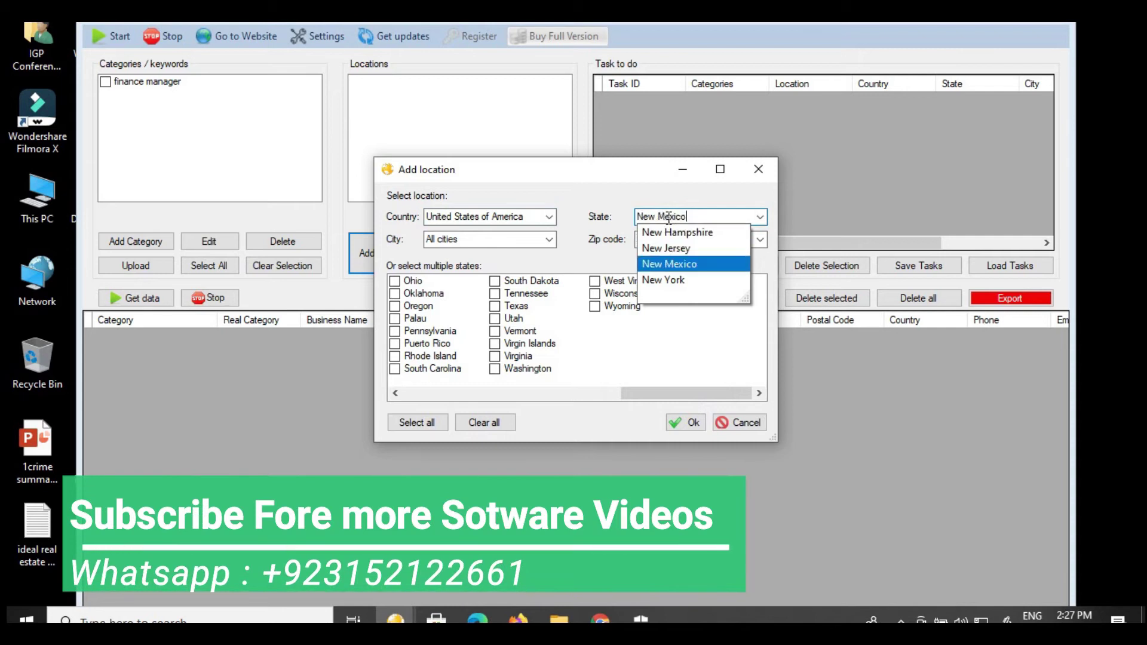
pyautogui.press('Return')
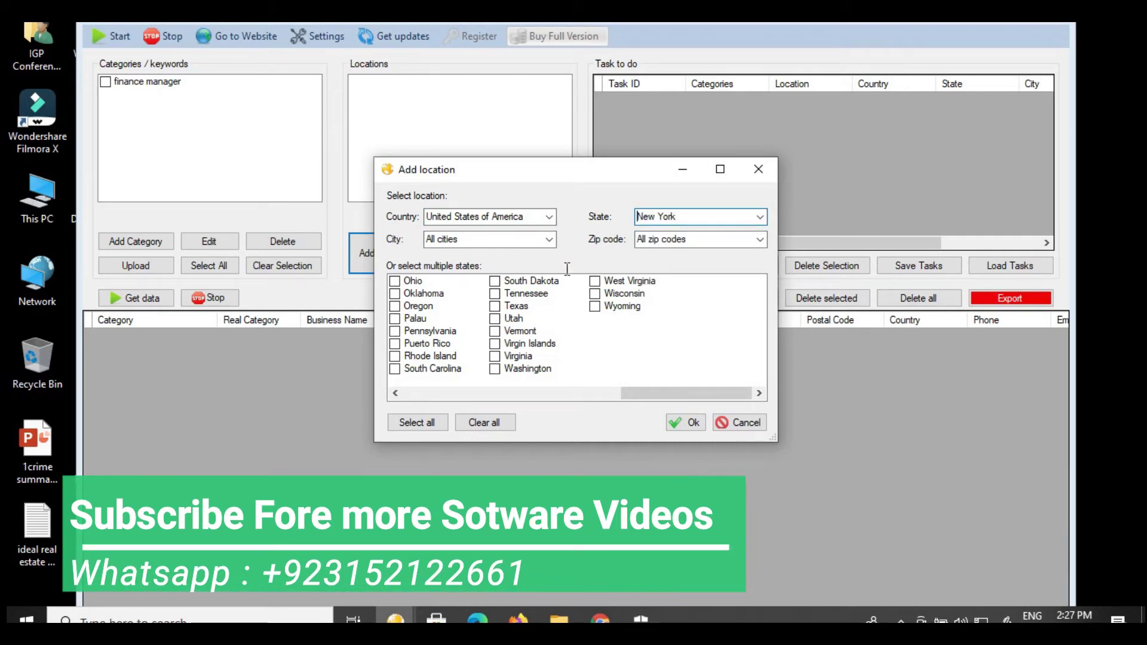
# Step: Replace the city of the new location with New City and add the location to the list
pyautogui.click(521, 239)
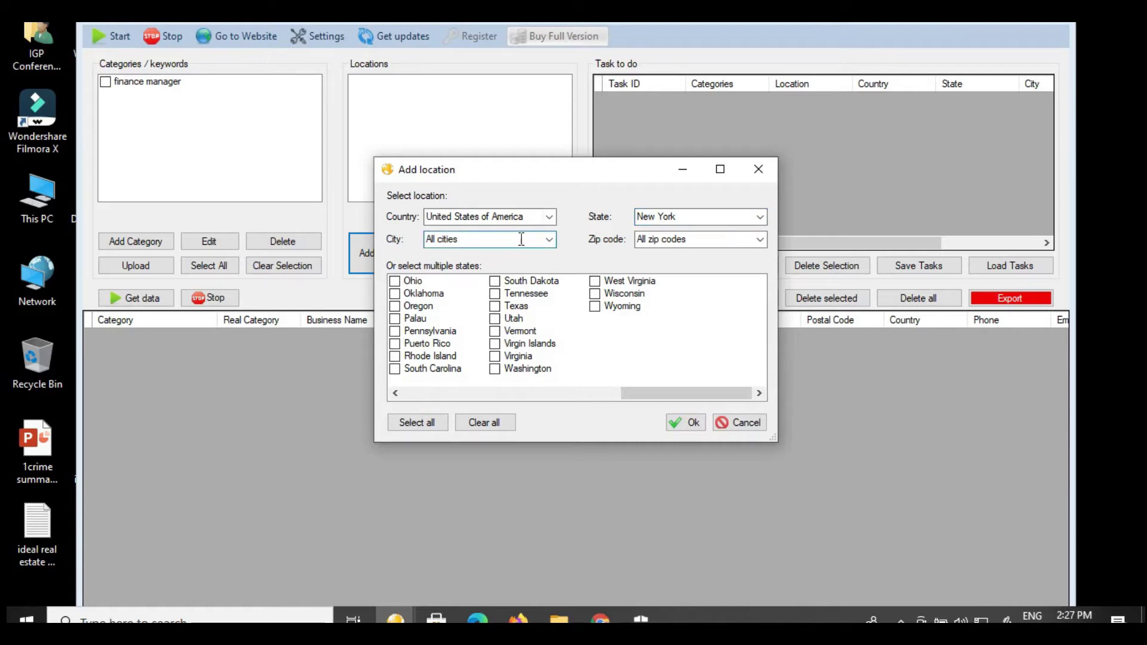
pyautogui.press('BackSpace')
pyautogui.press('BackSpace')
pyautogui.press('BackSpace')
pyautogui.press('BackSpace')
pyautogui.press('BackSpace')
pyautogui.press('BackSpace')
pyautogui.press('BackSpace')
pyautogui.press('BackSpace')
pyautogui.press('BackSpace')
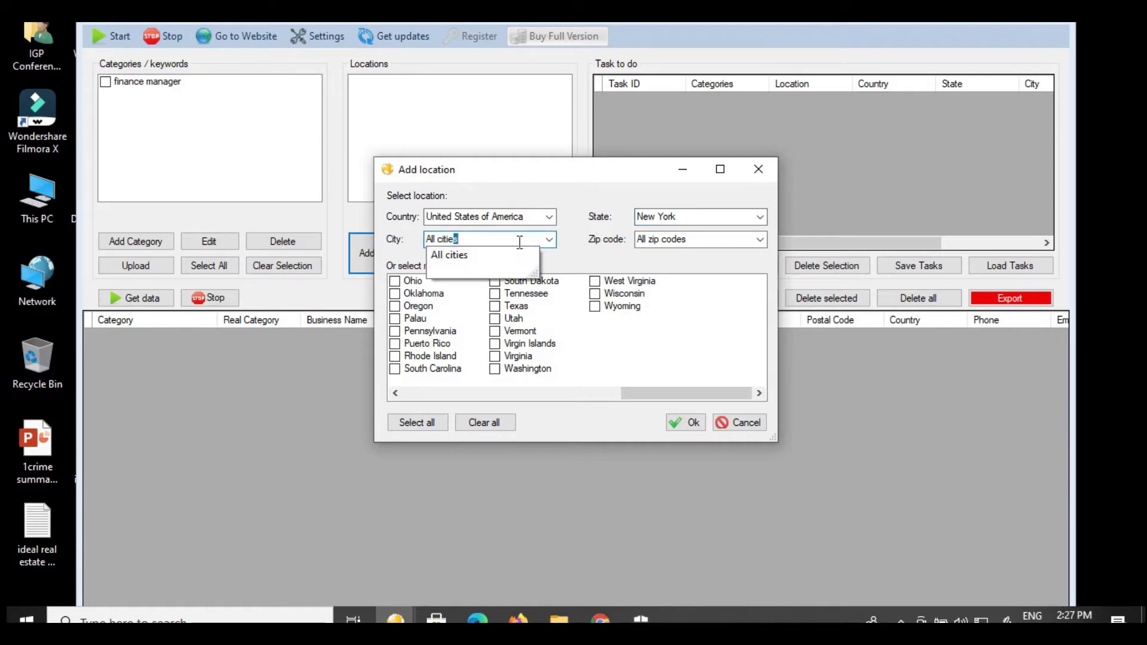
pyautogui.write('new Baltimore')
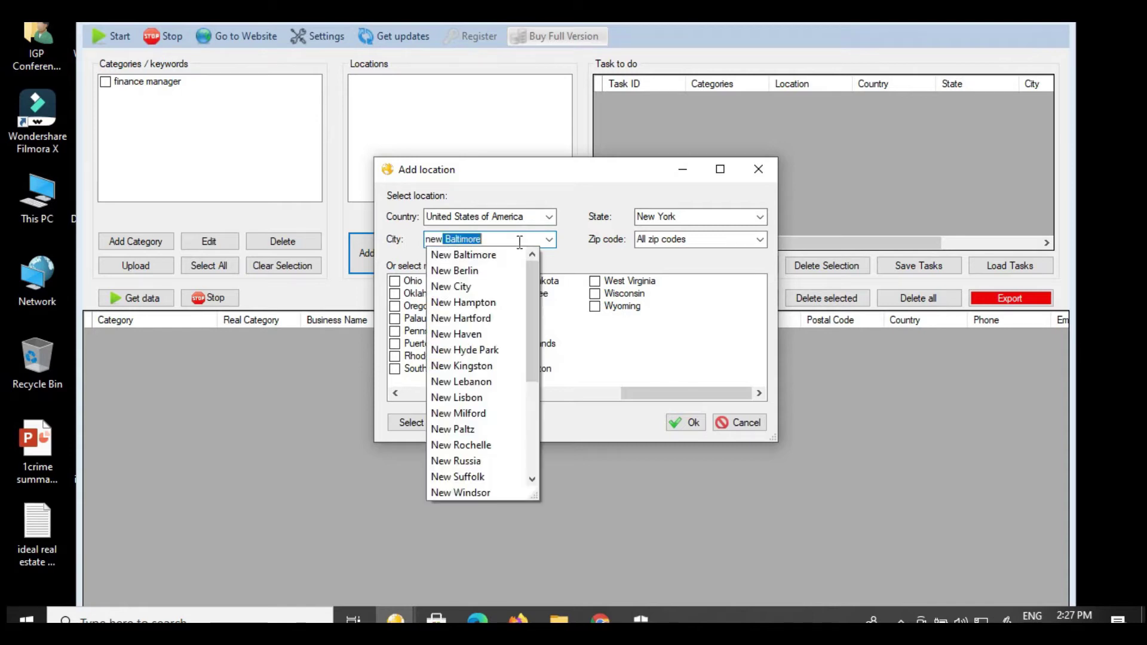
pyautogui.press('Down')
pyautogui.press('Down')
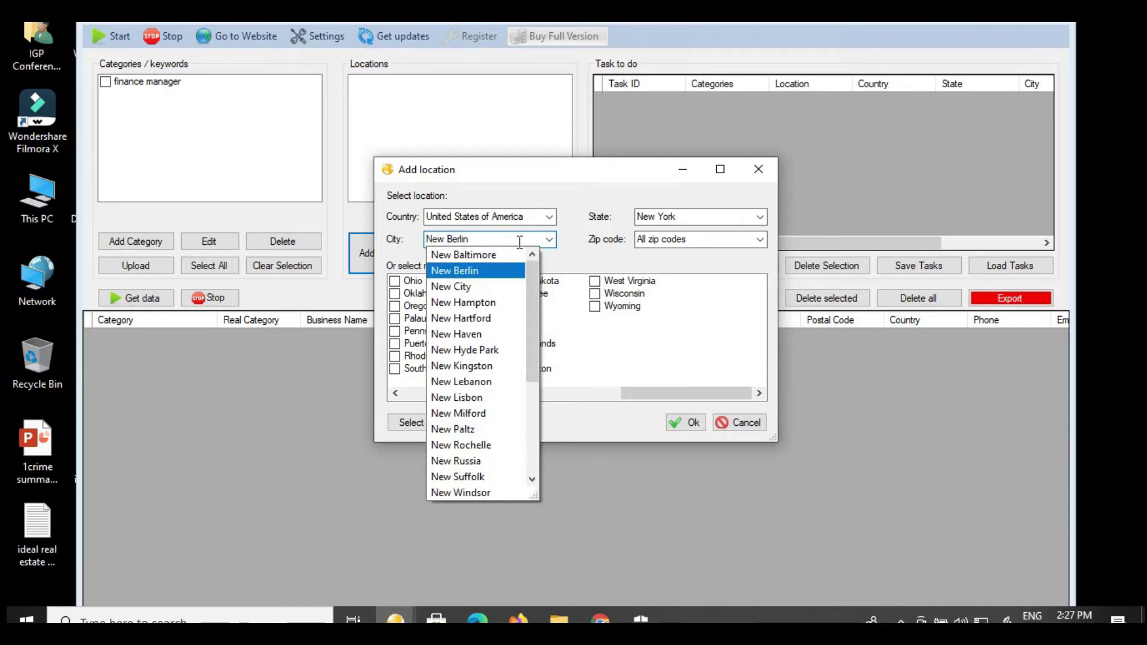
pyautogui.press('Down')
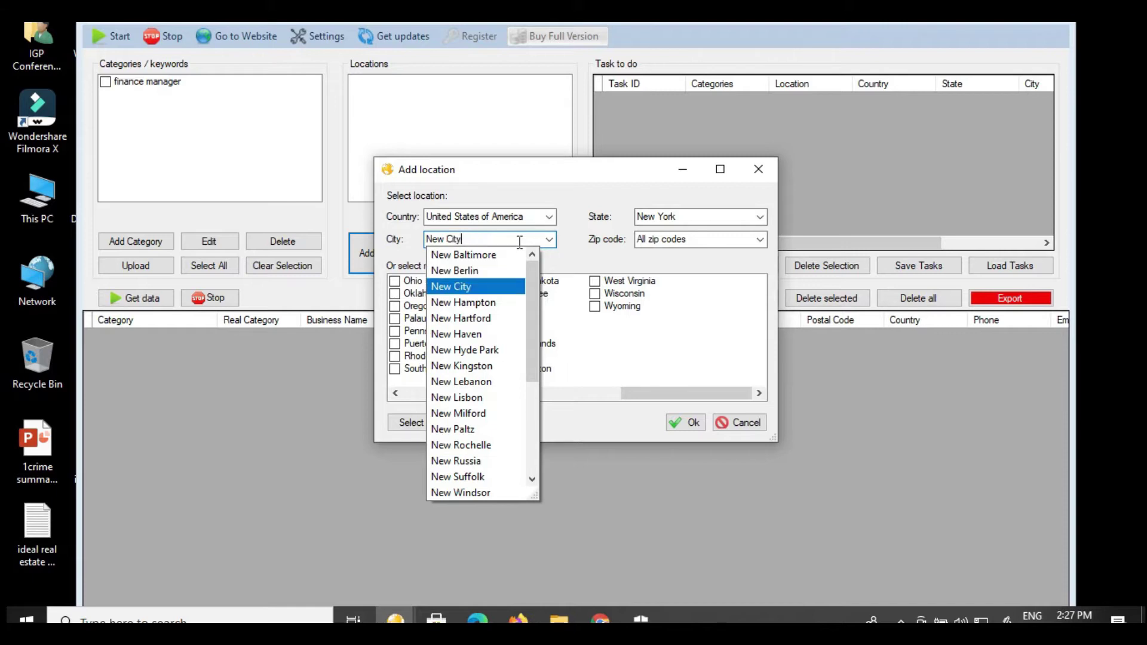
pyautogui.press('Return')
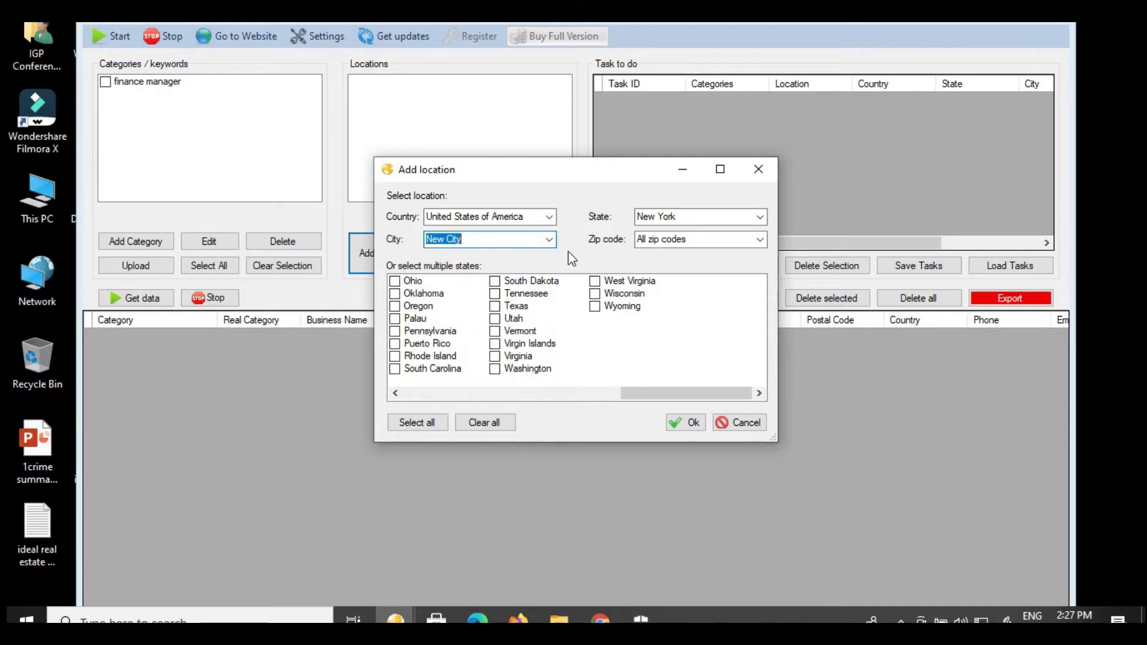
pyautogui.click(505, 239)
pyautogui.click(586, 256)
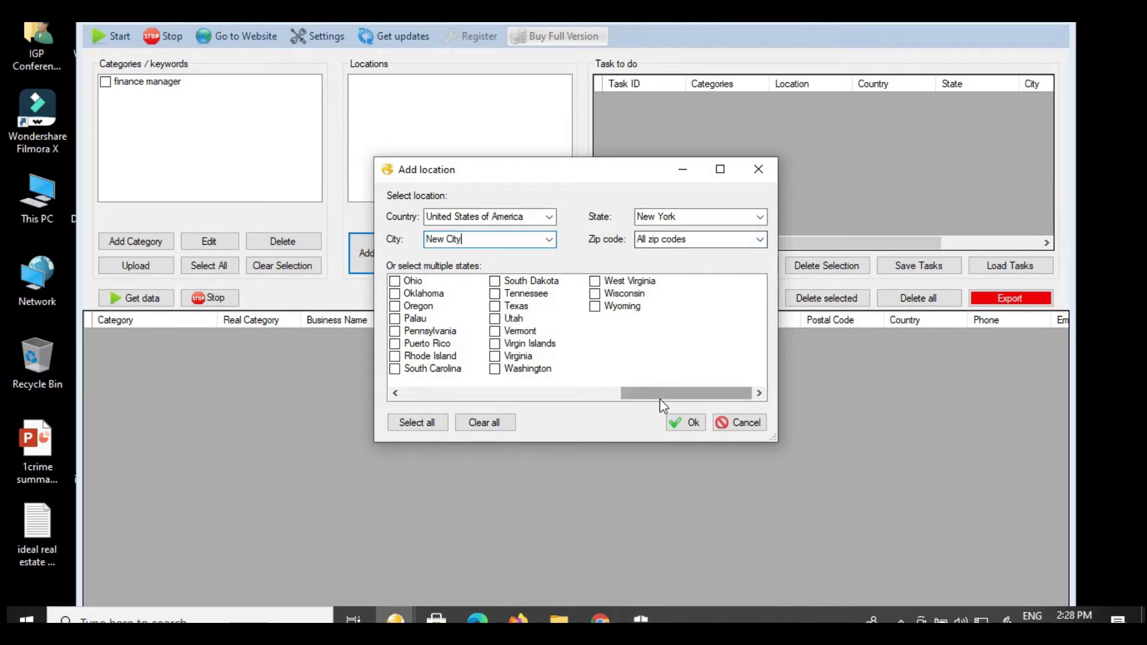
pyautogui.click(688, 424)
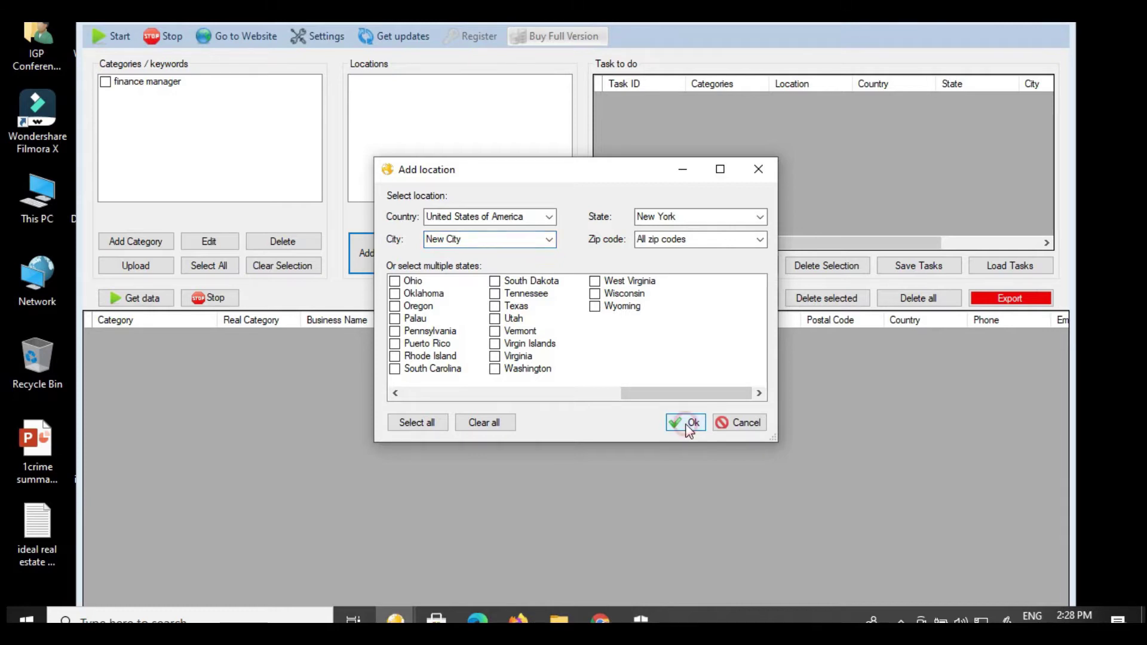
# Step: Enable the finance manager category and the New City, New York location, and start the data extraction
pyautogui.click(105, 82)
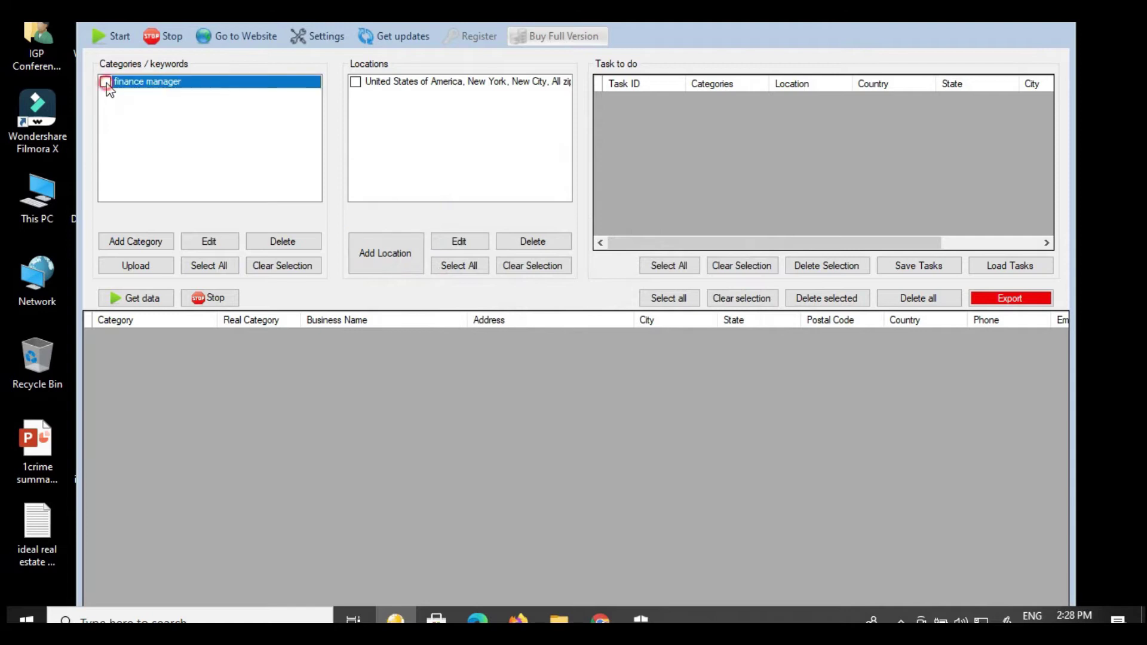
pyautogui.click(355, 83)
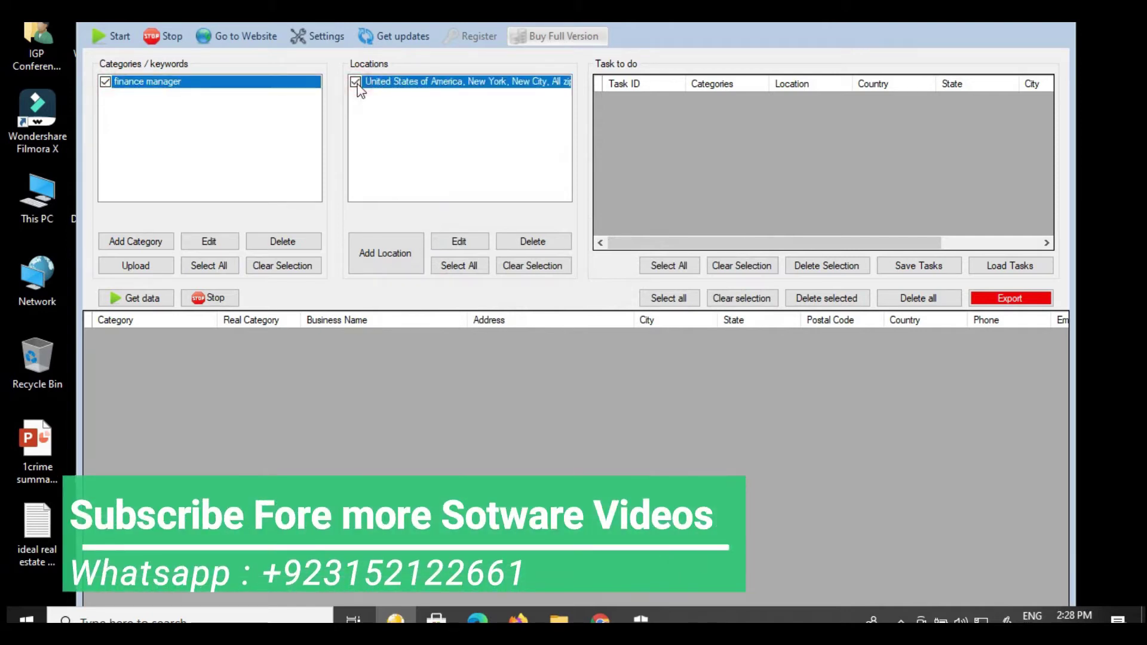
pyautogui.moveTo(81, 205); pyautogui.dragTo(11, 203)
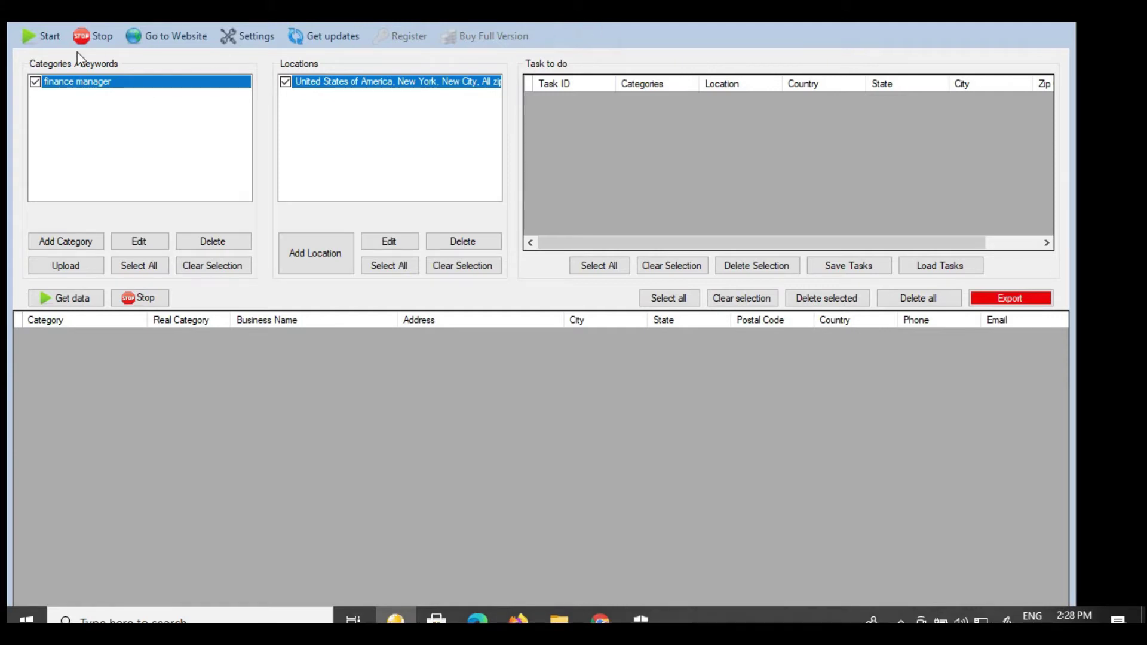
pyautogui.click(36, 39)
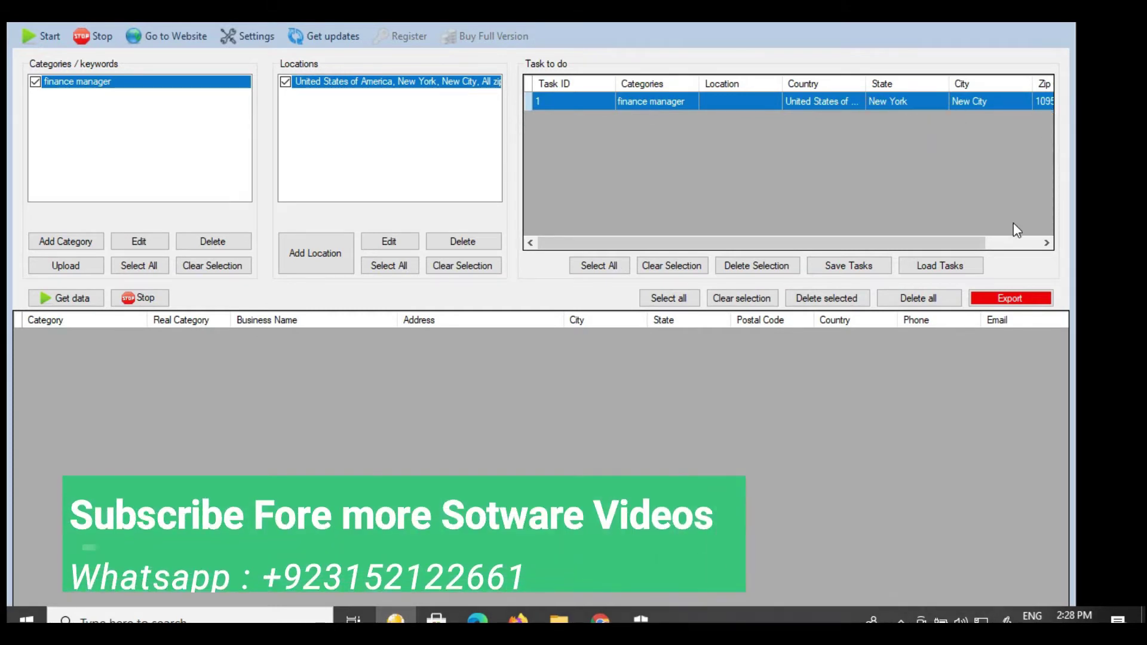
pyautogui.click(1012, 241)
pyautogui.moveTo(996, 242); pyautogui.dragTo(699, 206)
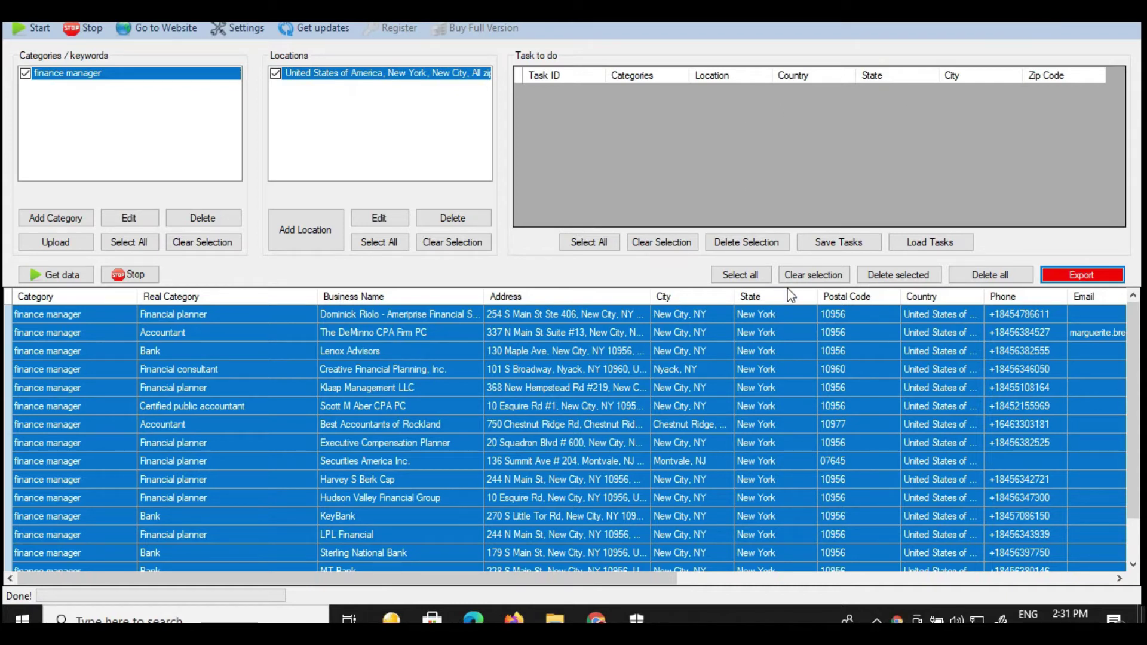
# Step: Select all result rows and export them to the Desktop as an Excel .xls file named "usa new york city"
pyautogui.click(747, 277)
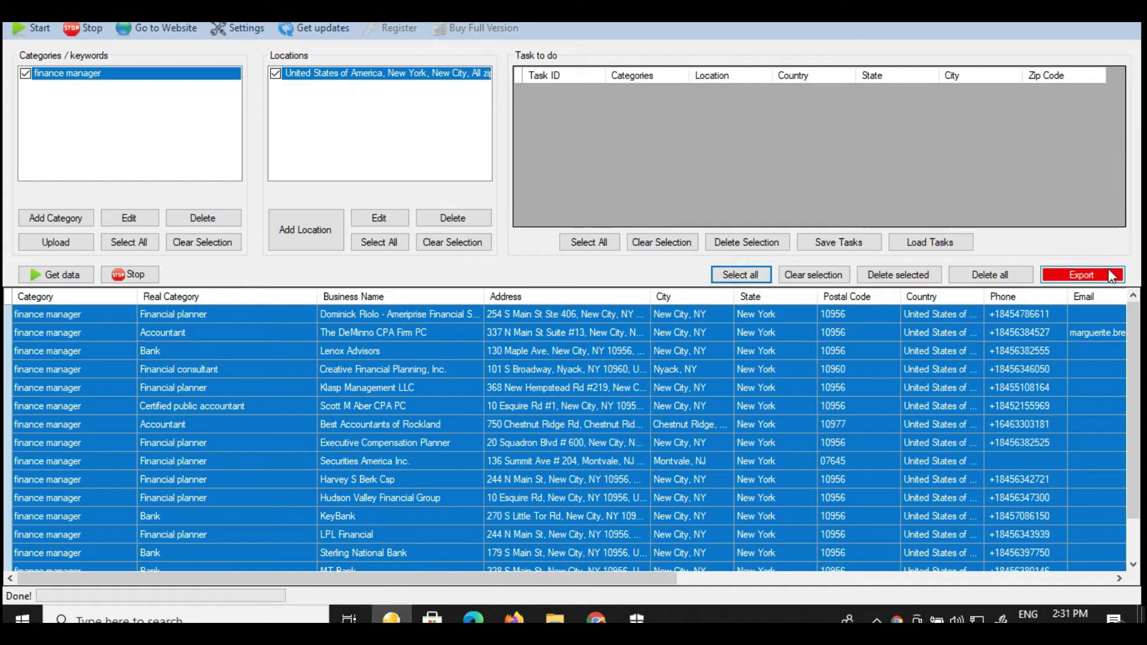
pyautogui.click(1081, 274)
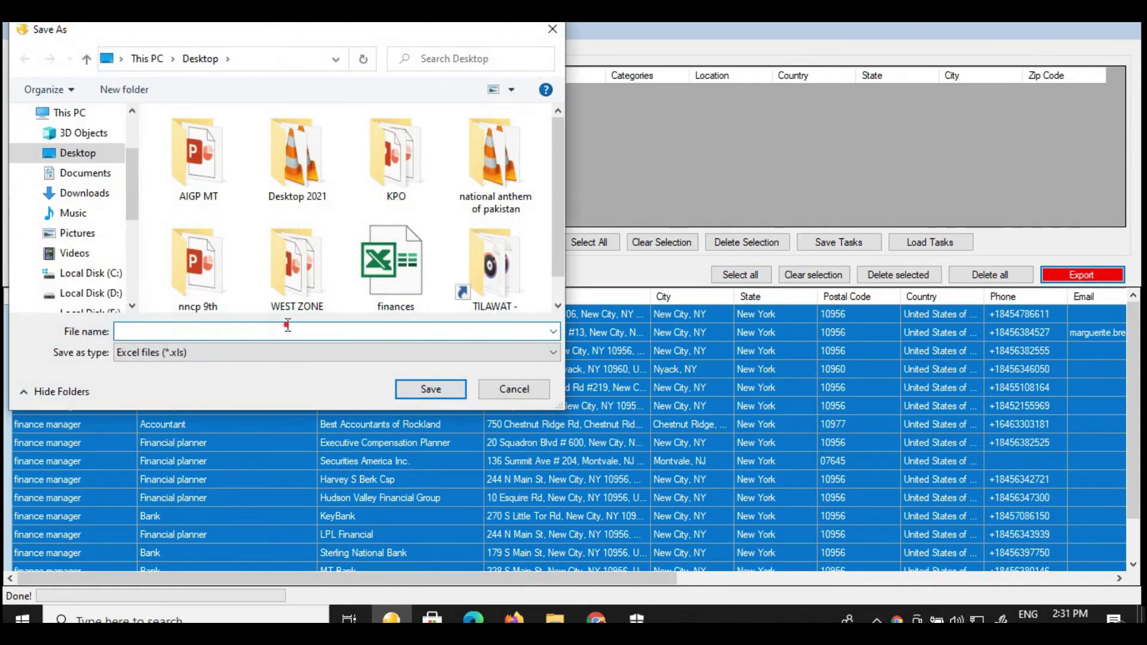
pyautogui.write('usa ')
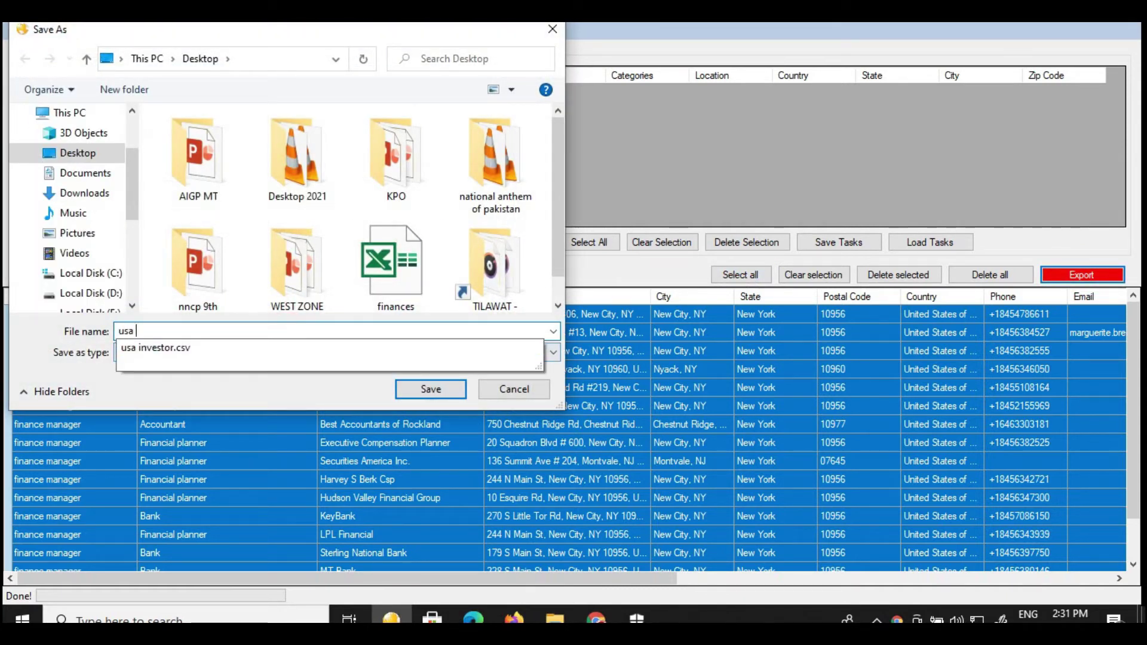
pyautogui.write('new york city')
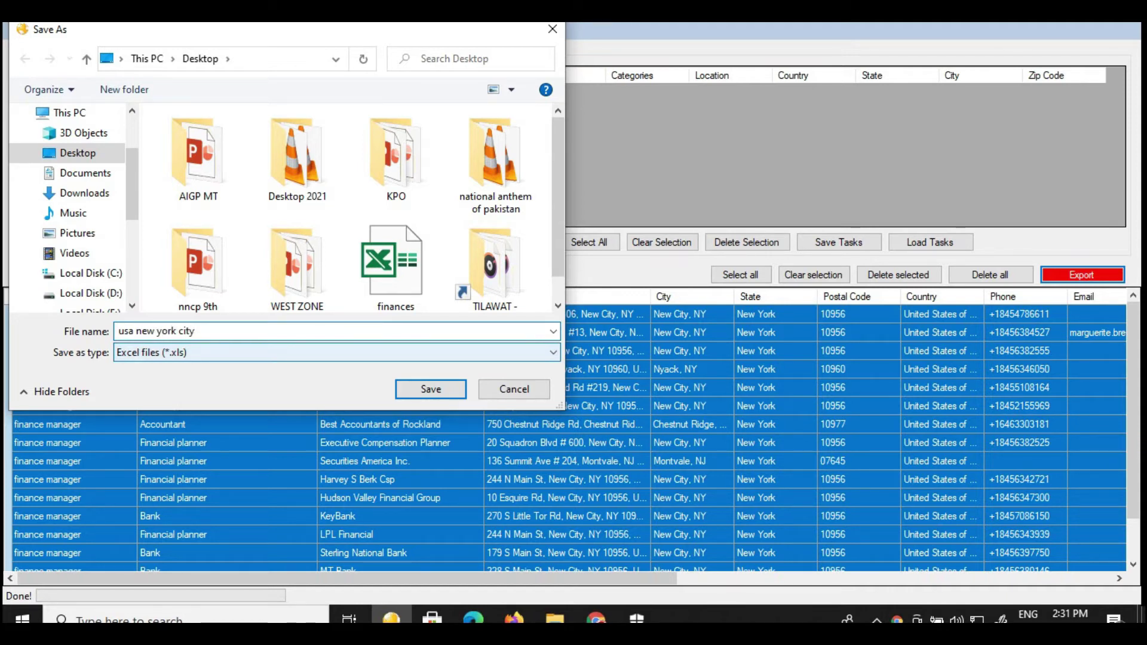
pyautogui.press('Return')
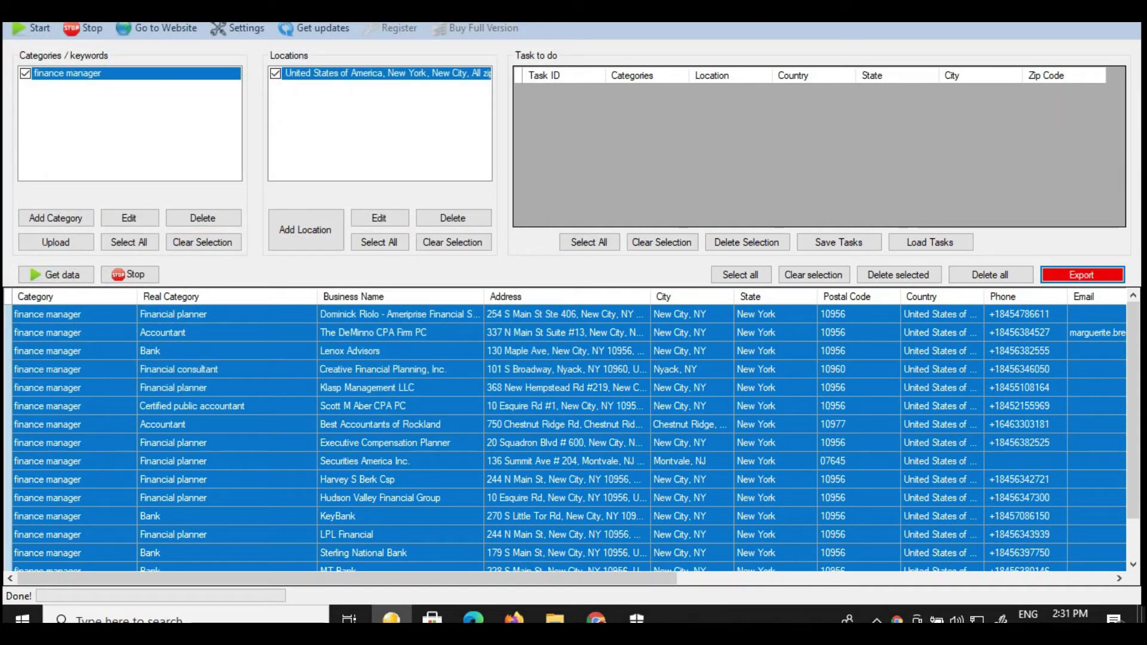
# Step: Clear the finished search by deleting the finance manager category, all result rows and the New City location
pyautogui.click(203, 225)
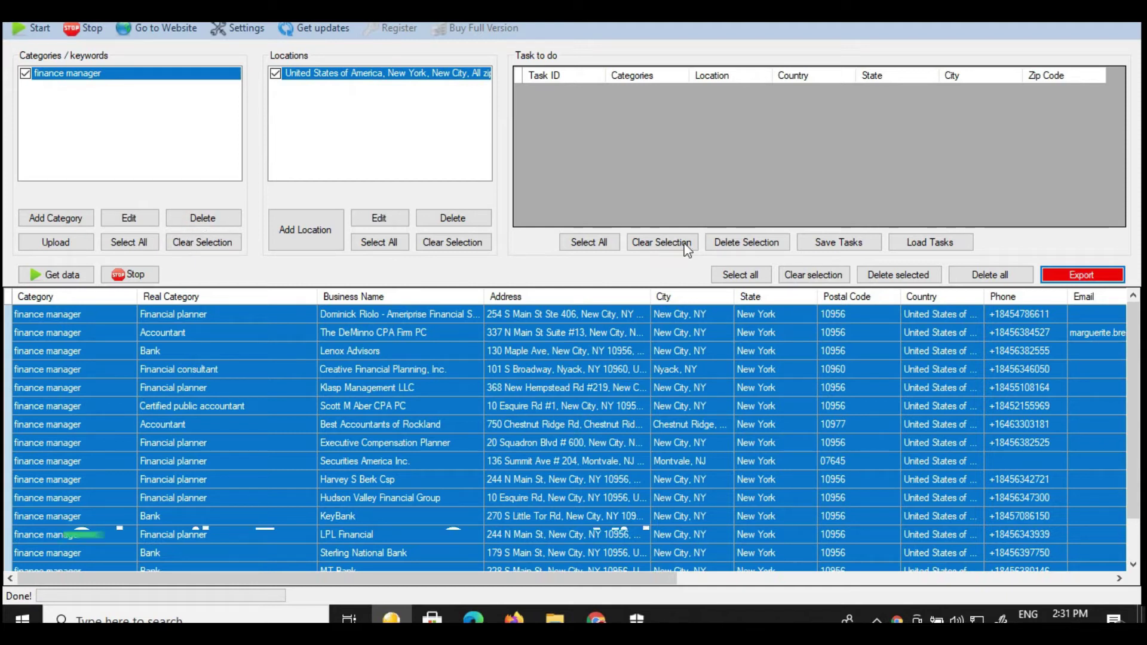
pyautogui.click(539, 356)
pyautogui.click(898, 276)
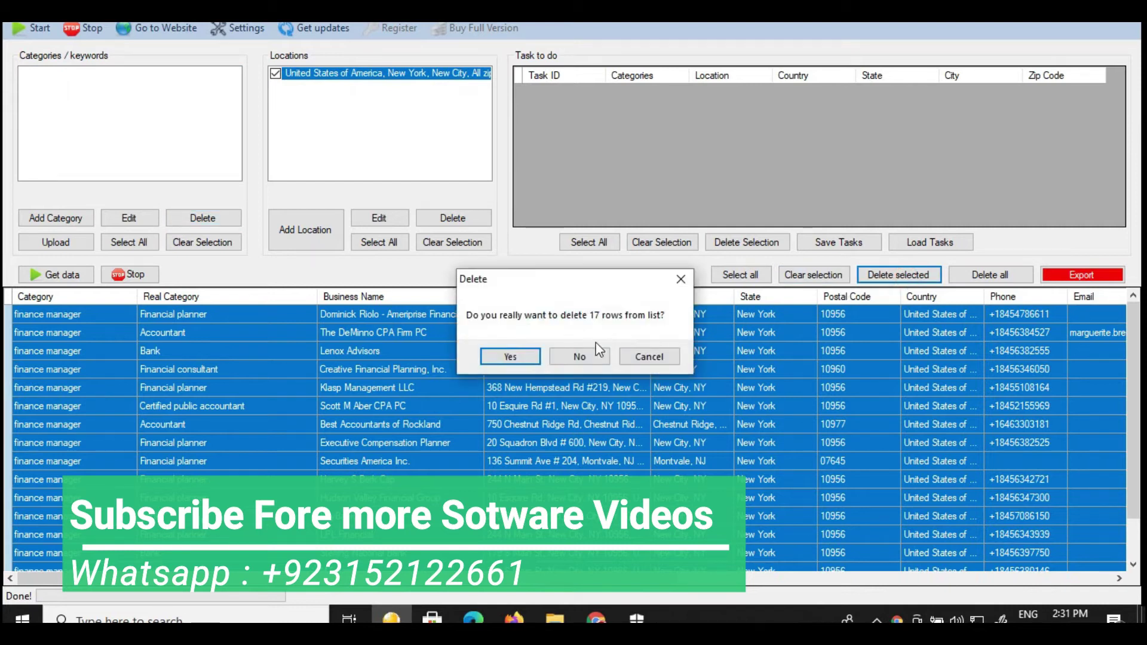
pyautogui.click(522, 357)
pyautogui.click(453, 218)
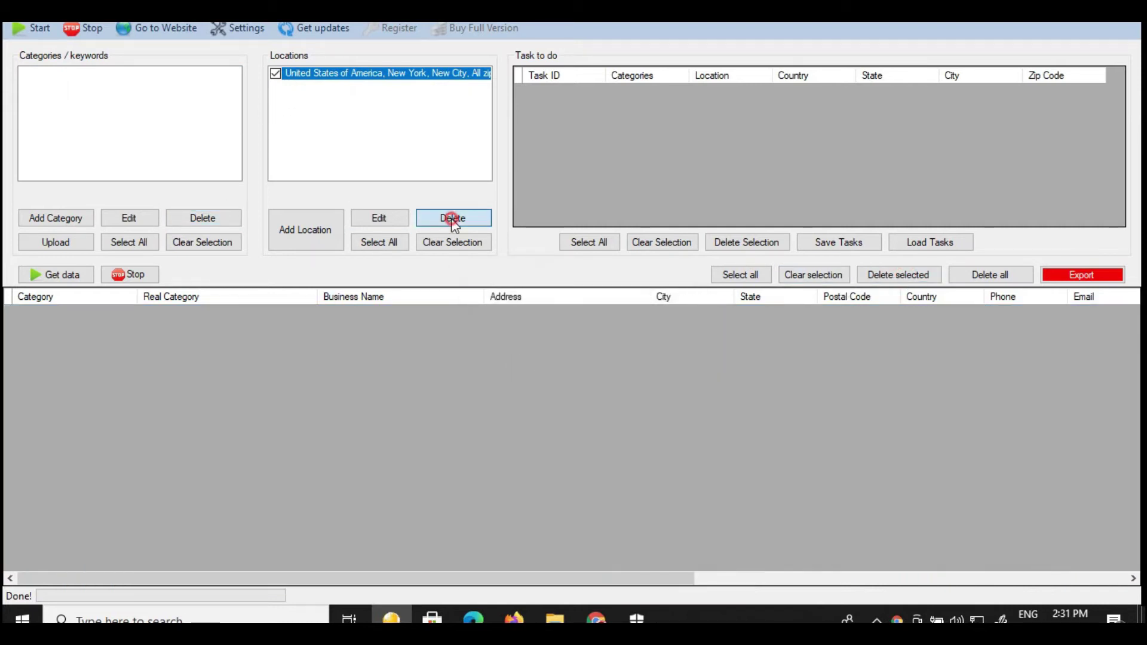
pyautogui.click(545, 359)
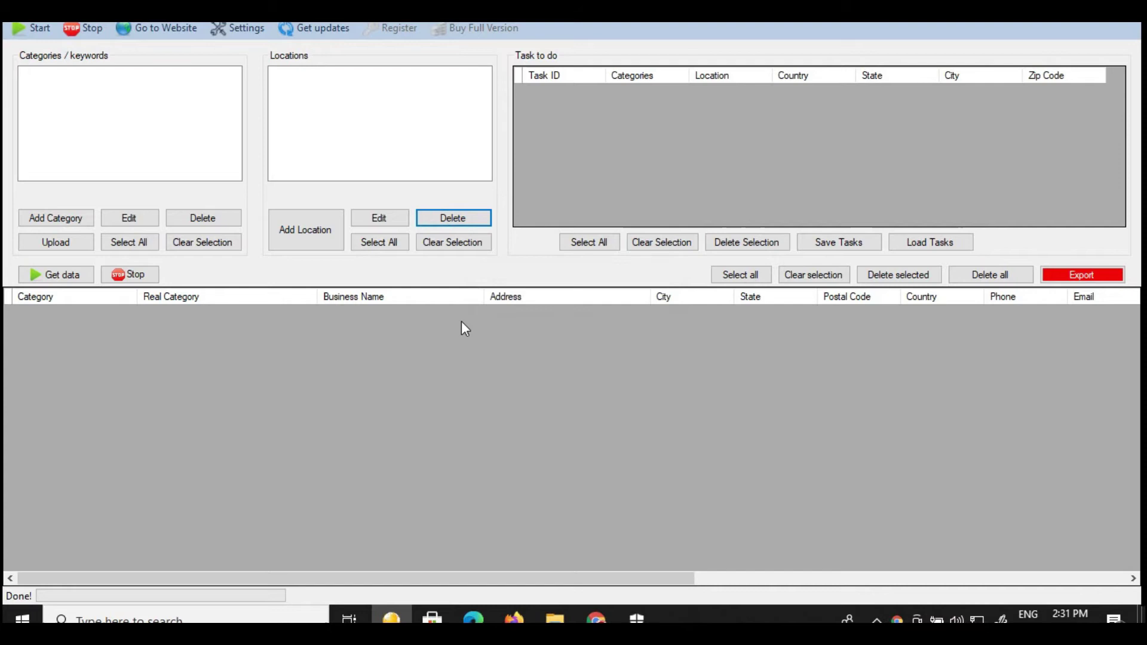
# Step: Begin adding a new search category
pyautogui.click(60, 220)
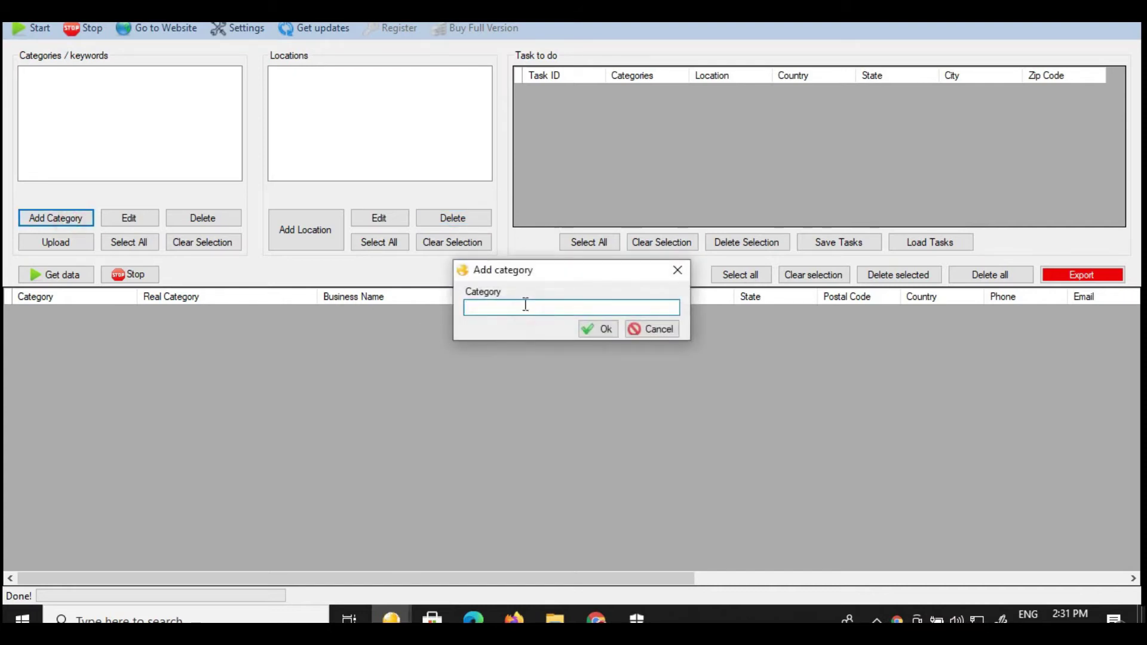
pyautogui.write('laundr')
pyautogui.write('y se')
pyautogui.write('r')
pyautogui.press('BackSpace')
pyautogui.press('BackSpace')
pyautogui.press('BackSpace')
pyautogui.press('BackSpace')
pyautogui.press('BackSpace')
pyautogui.press('BackSpace')
pyautogui.press('BackSpace')
pyautogui.press('BackSpace')
pyautogui.press('BackSpace')
pyautogui.press('BackSpace')
pyautogui.press('BackSpace')
# Step: Name the new category "car wash" and add it to the list
pyautogui.write('car wash')
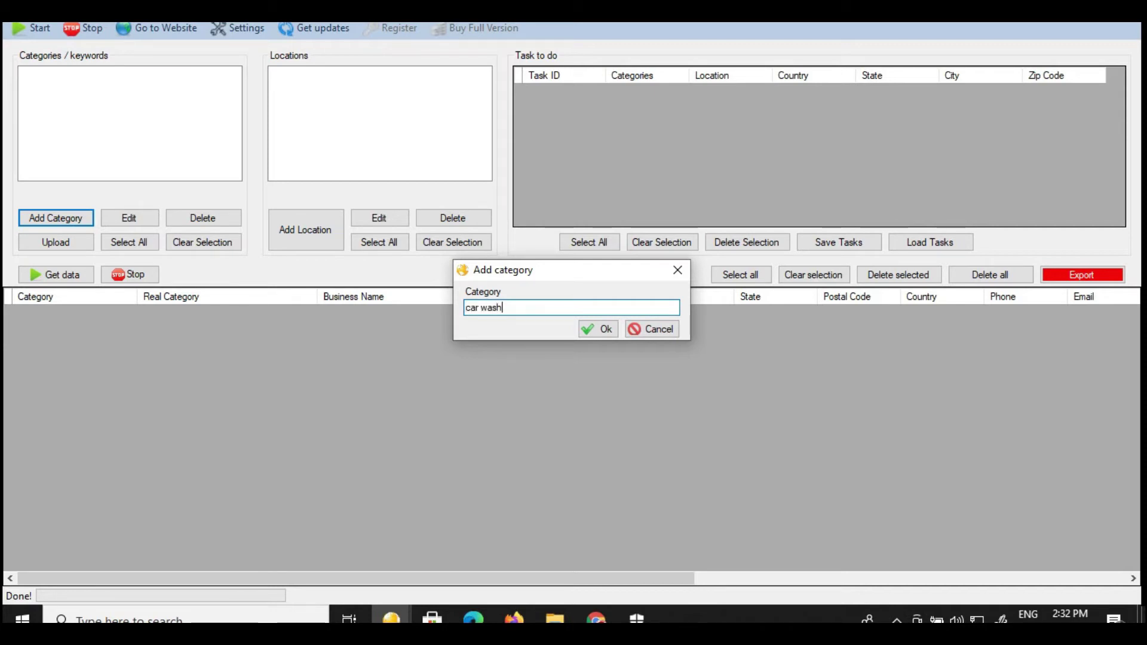
pyautogui.click(589, 328)
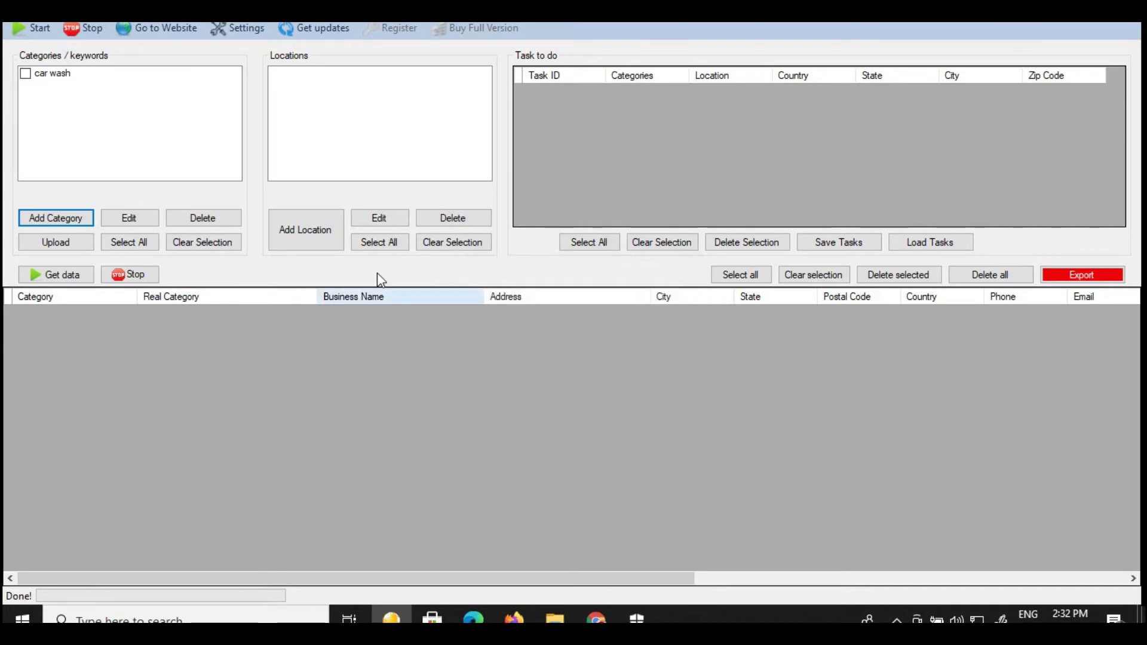
# Step: Begin adding a new location, ready for its country to be entered
pyautogui.click(322, 225)
pyautogui.click(469, 215)
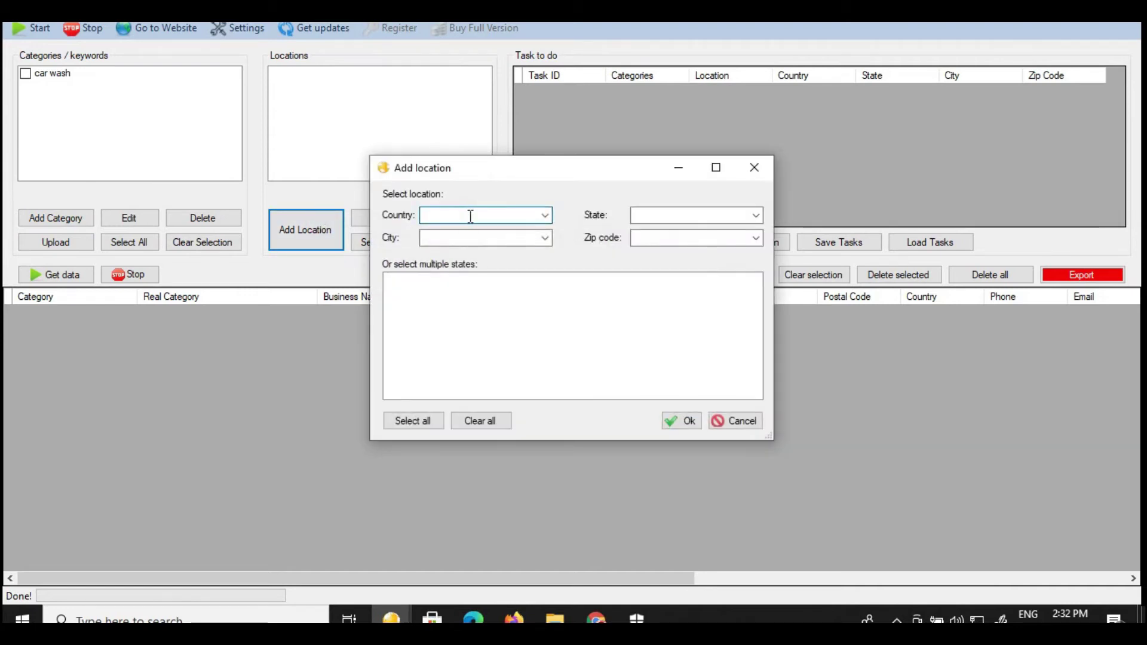
pyautogui.write('pak')
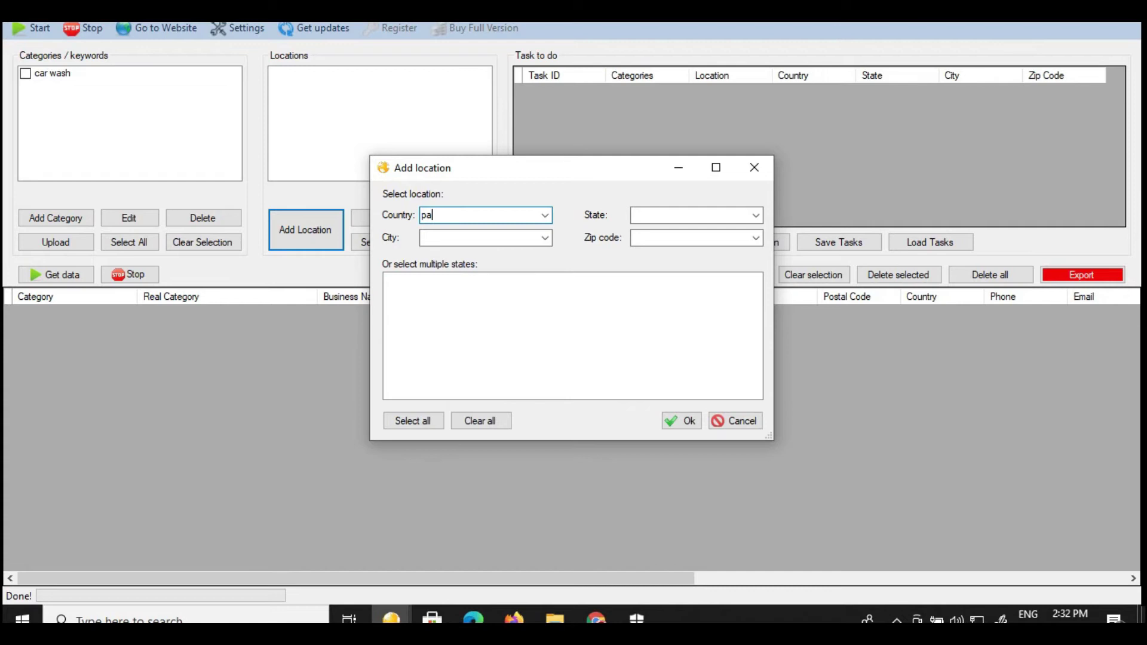
pyautogui.press('BackSpace')
pyautogui.press('BackSpace')
pyautogui.press('BackSpace')
# Step: Set the country of the car wash search's location to United States of America
pyautogui.write('united States of America')
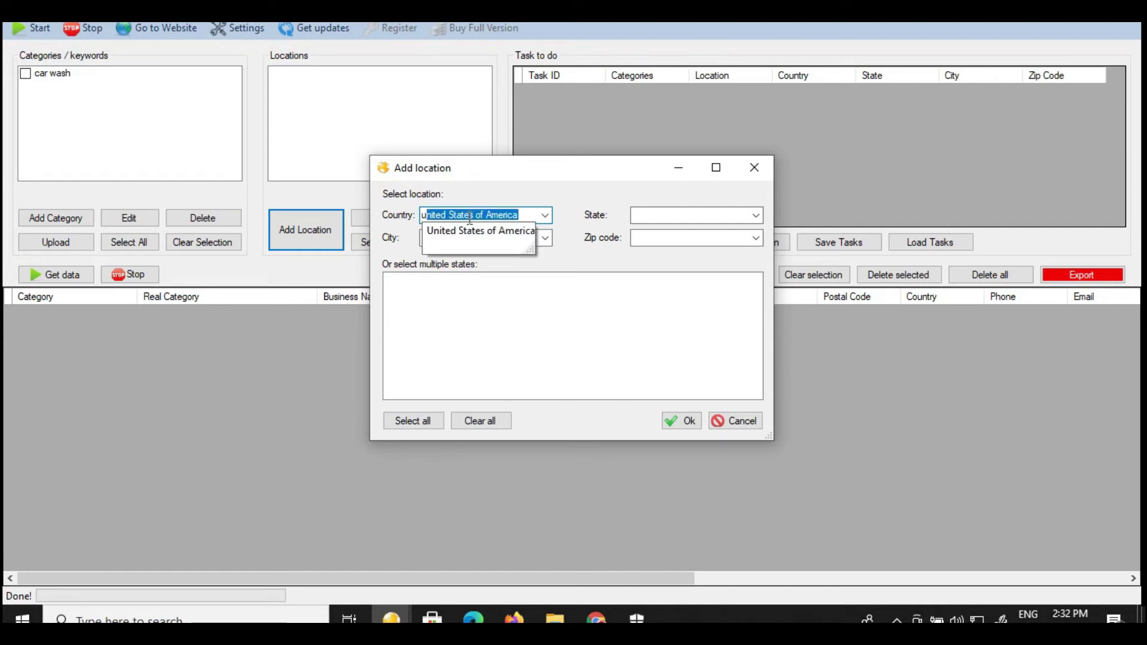
pyautogui.click(726, 217)
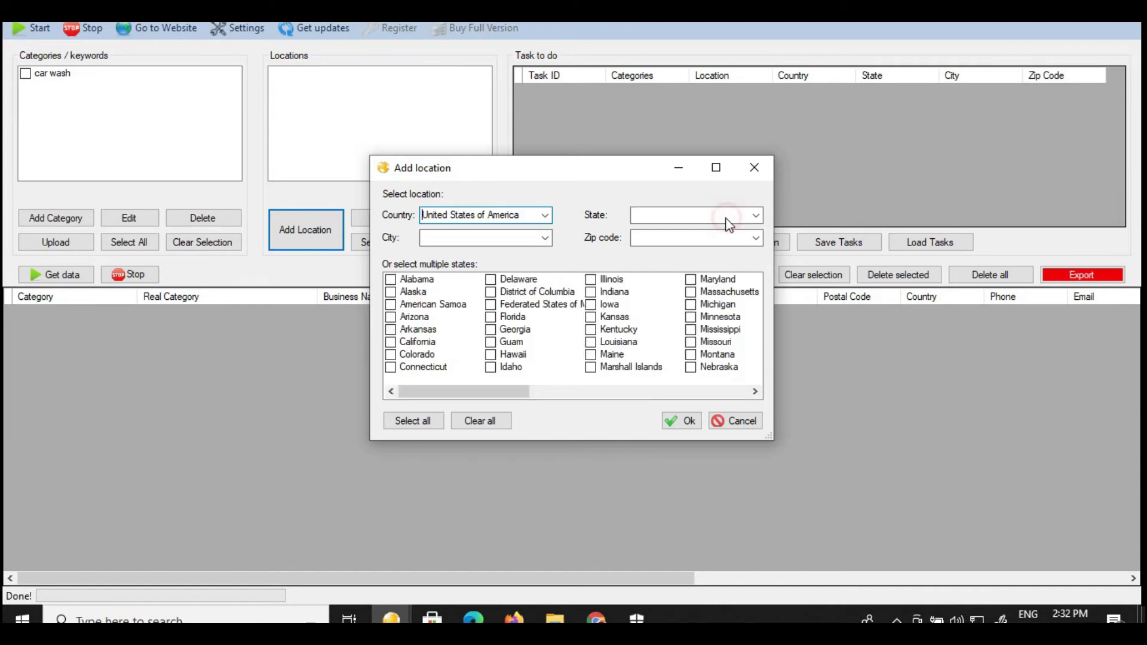
# Step: Set the location's state to Washington, keep all cities and all zip codes, and add it to the locations list
pyautogui.write('w')
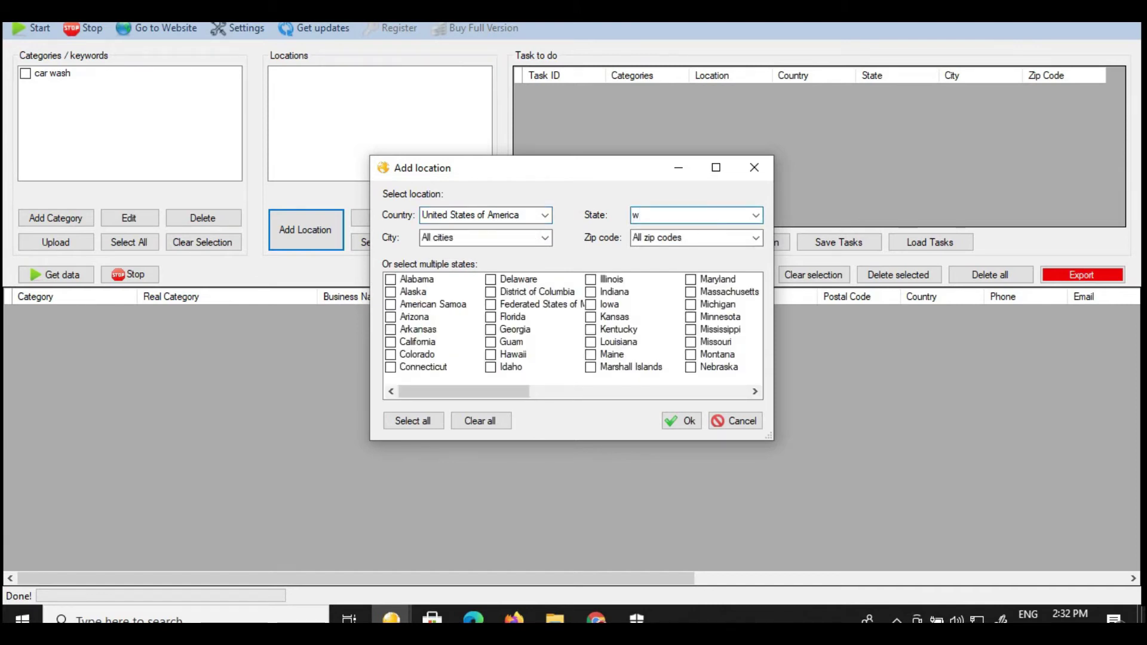
pyautogui.write('ashington')
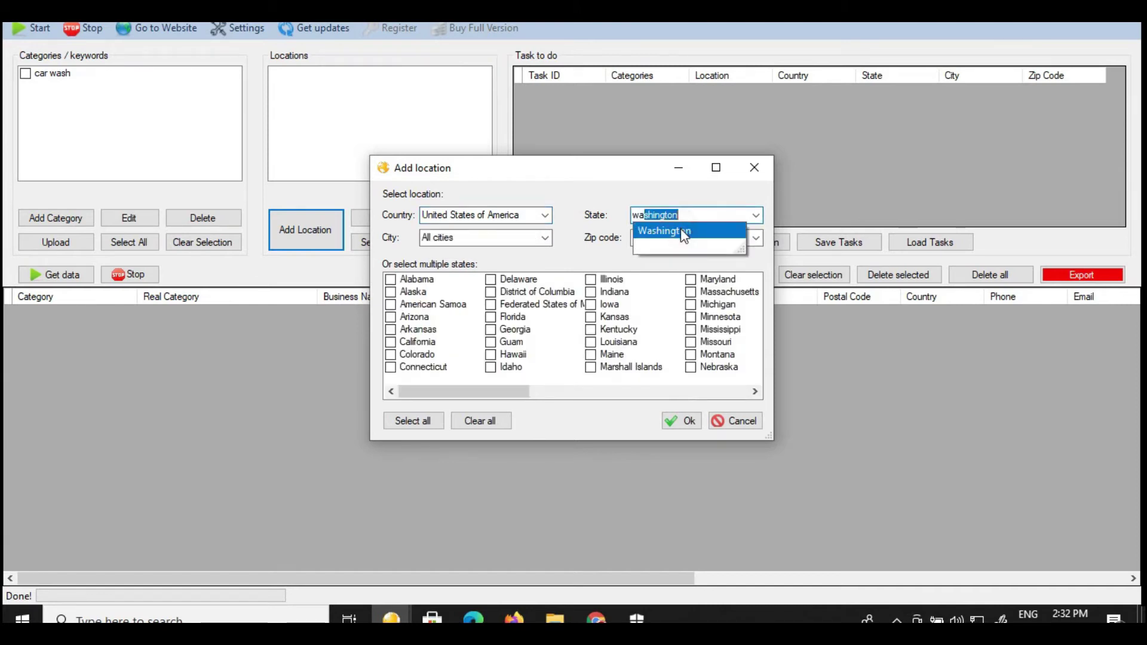
pyautogui.click(685, 231)
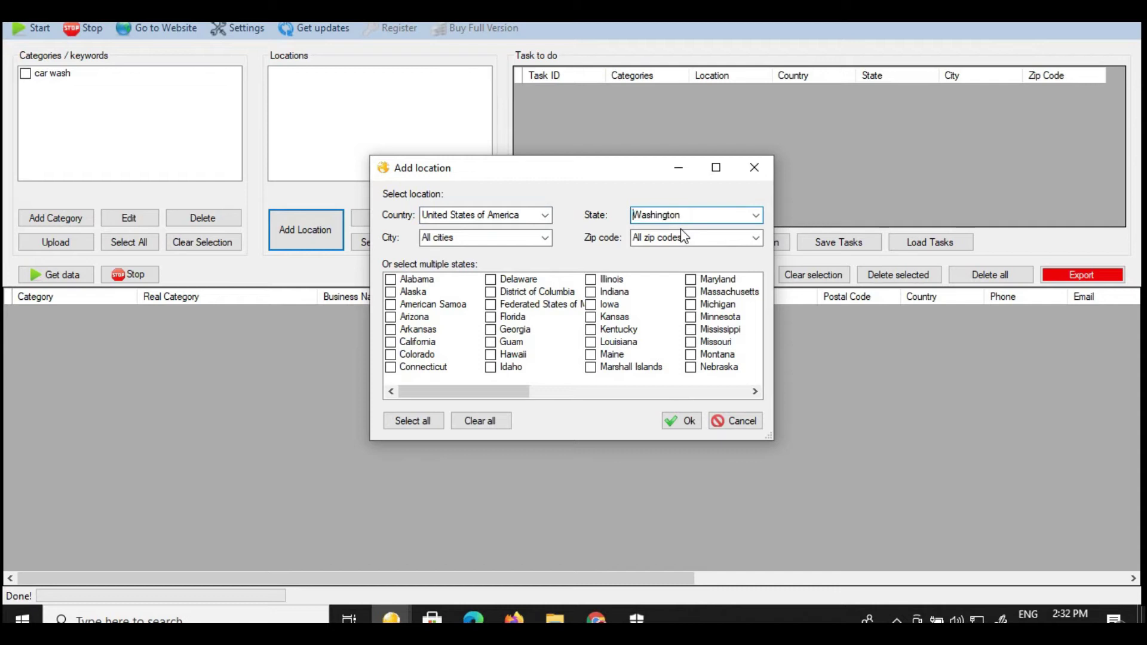
pyautogui.click(546, 239)
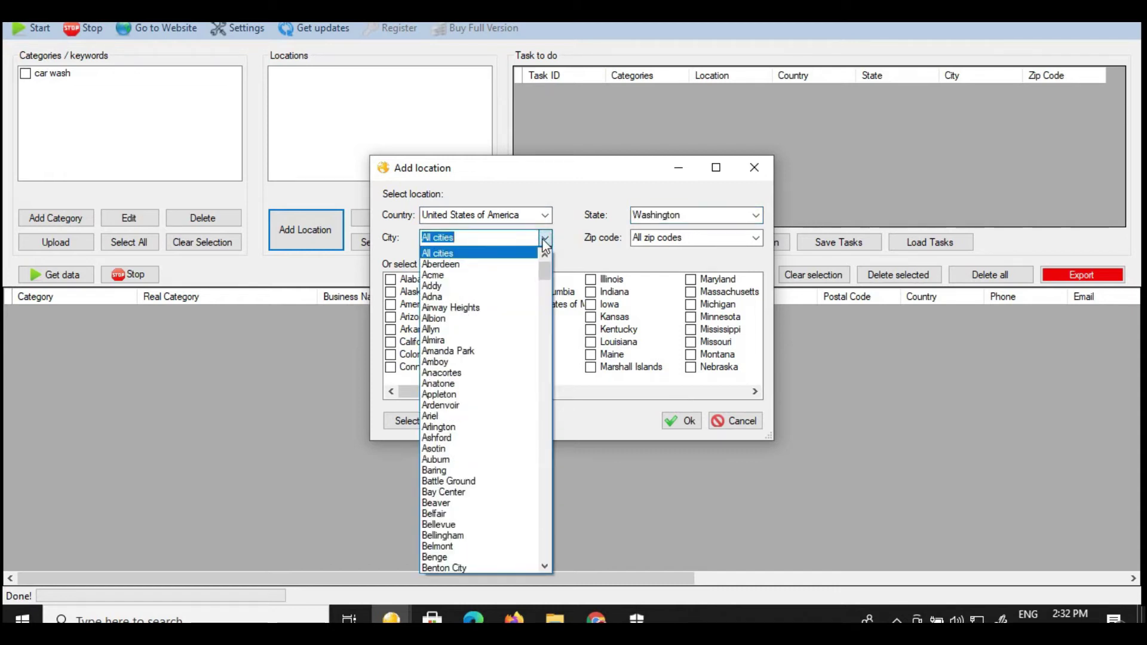
pyautogui.click(573, 240)
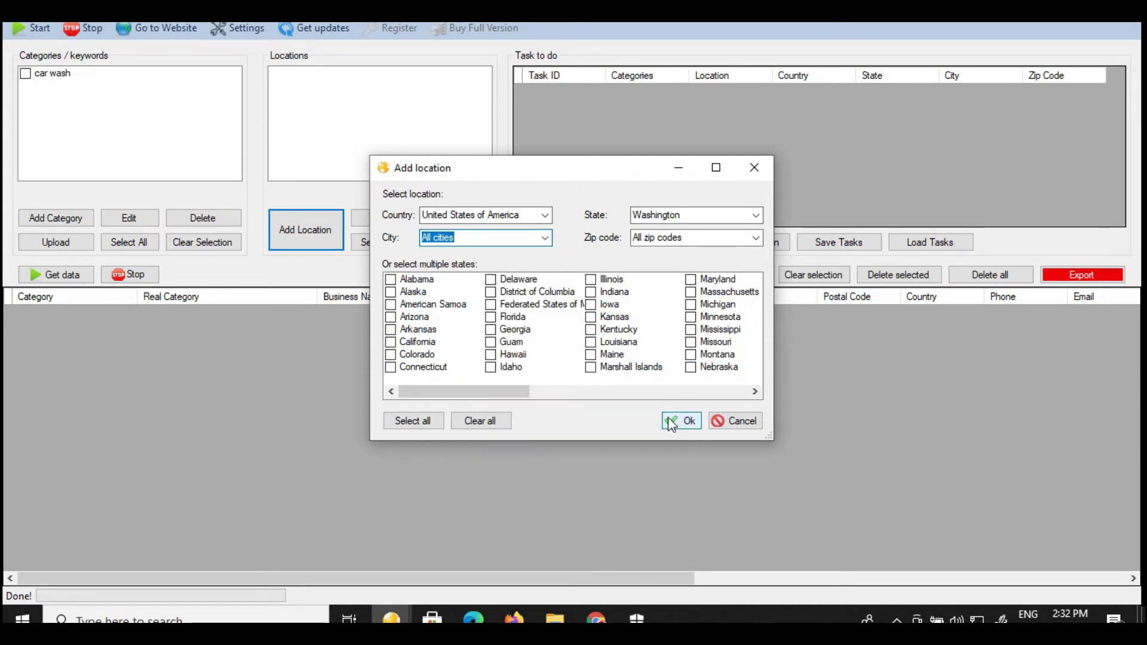
pyautogui.click(590, 237)
pyautogui.click(688, 423)
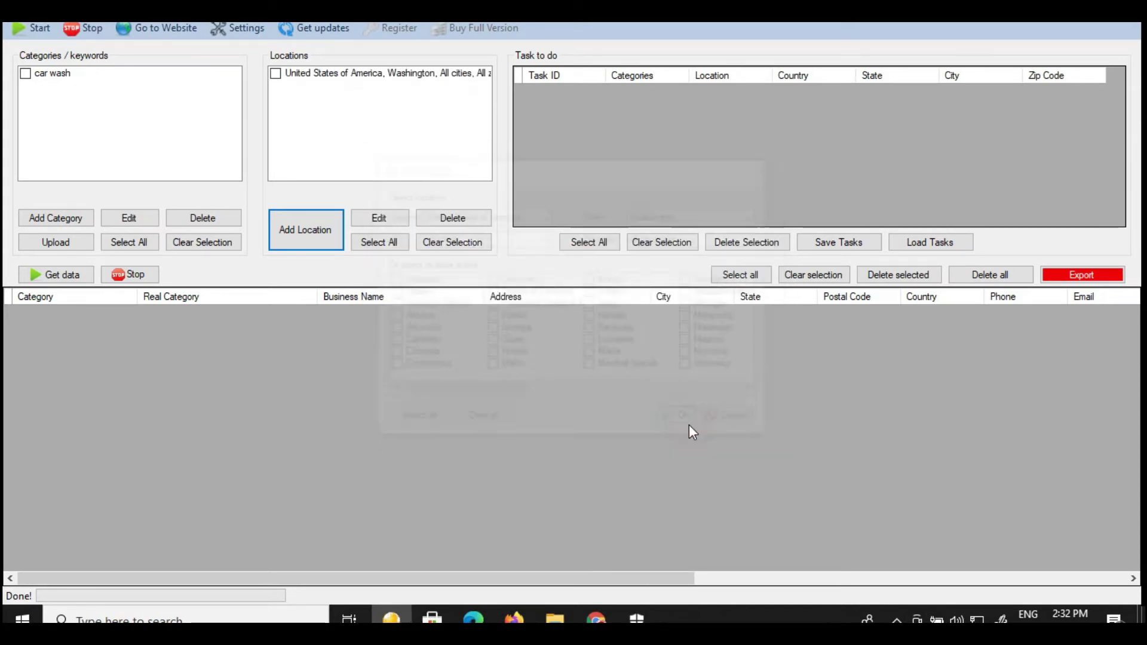
# Step: Select the car wash category and the Washington location, and start extracting their business data
pyautogui.click(25, 73)
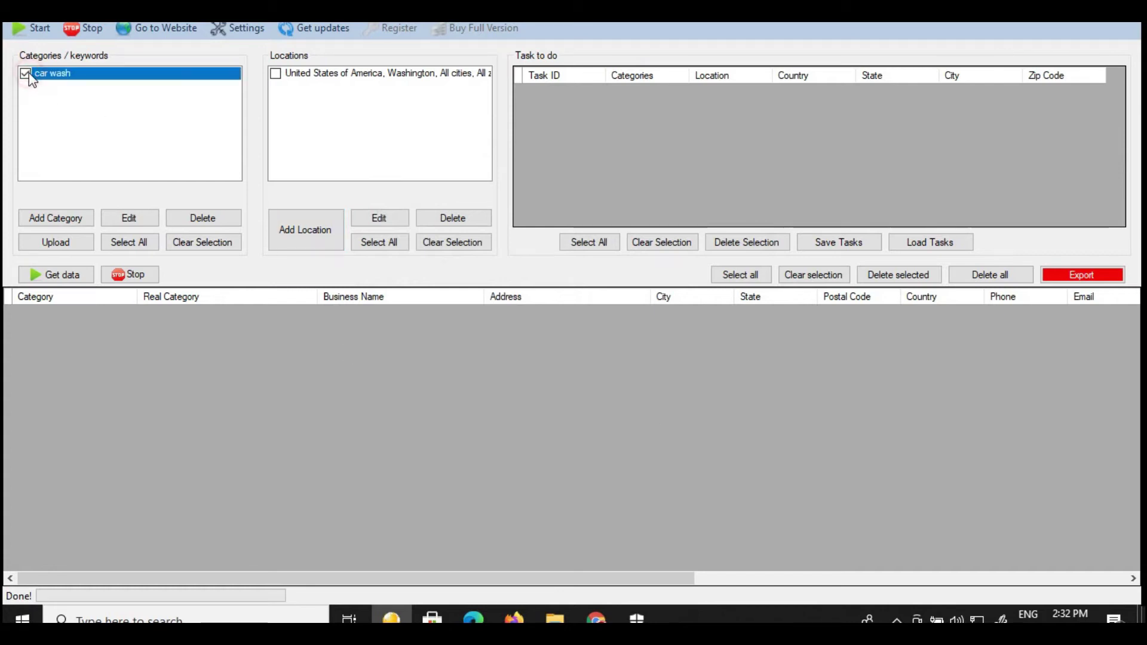
pyautogui.click(275, 74)
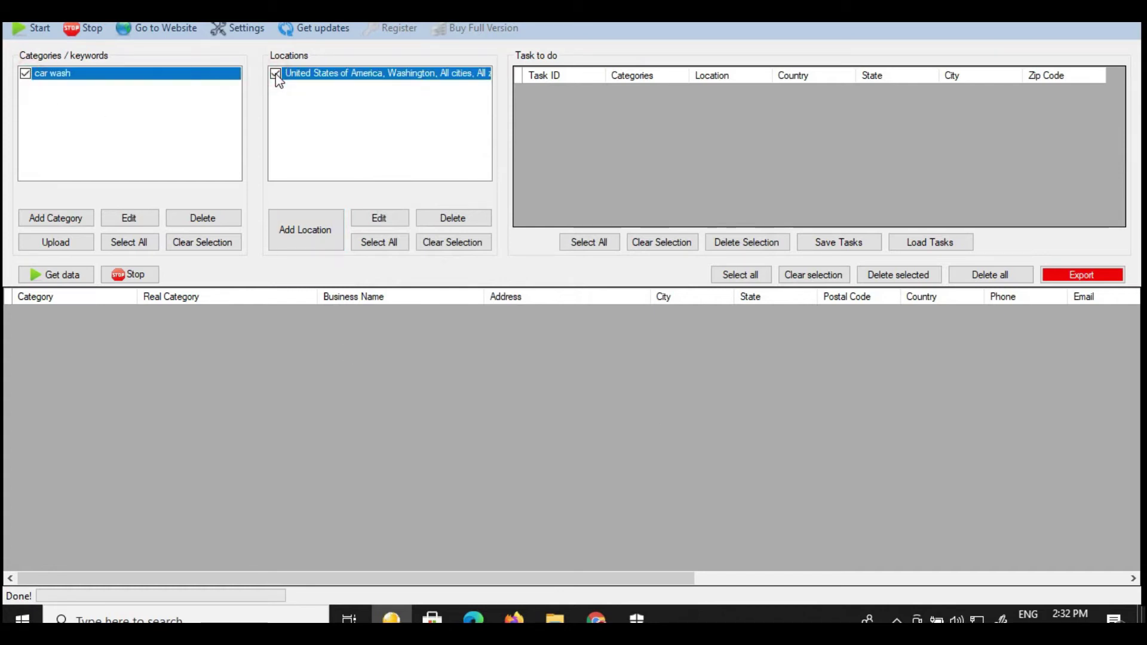
pyautogui.click(274, 74)
pyautogui.click(274, 73)
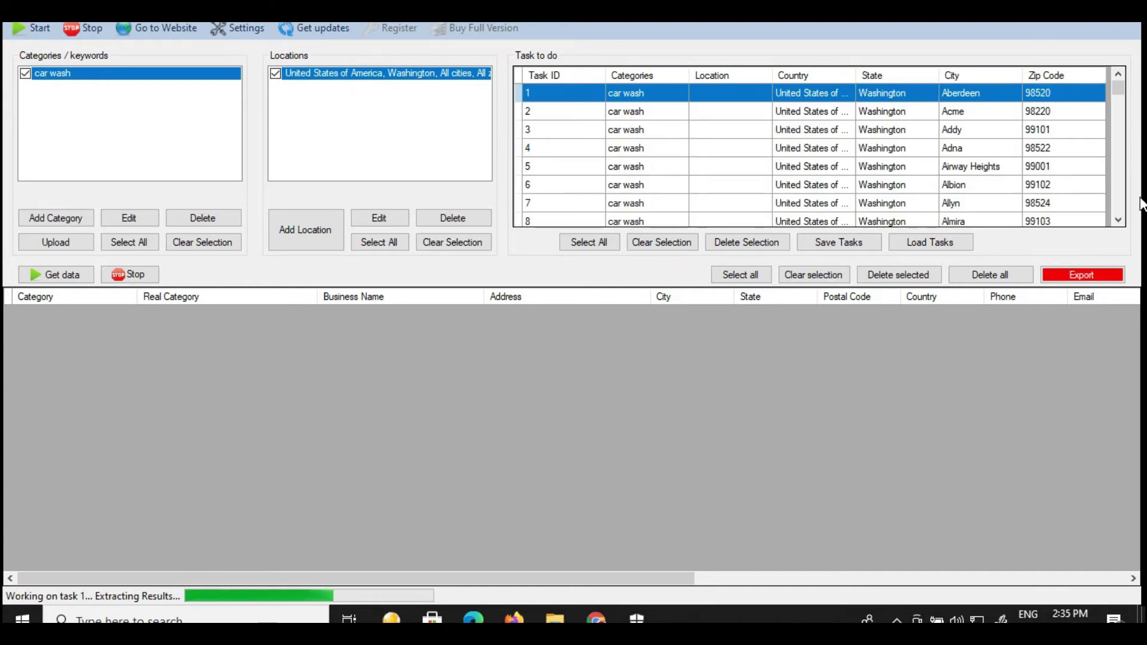
pyautogui.moveTo(1118, 98)
pyautogui.mouseDown()
pyautogui.moveTo(1116, 226)
pyautogui.moveTo(1126, 181)
pyautogui.moveTo(1117, 91)
pyautogui.mouseUp()
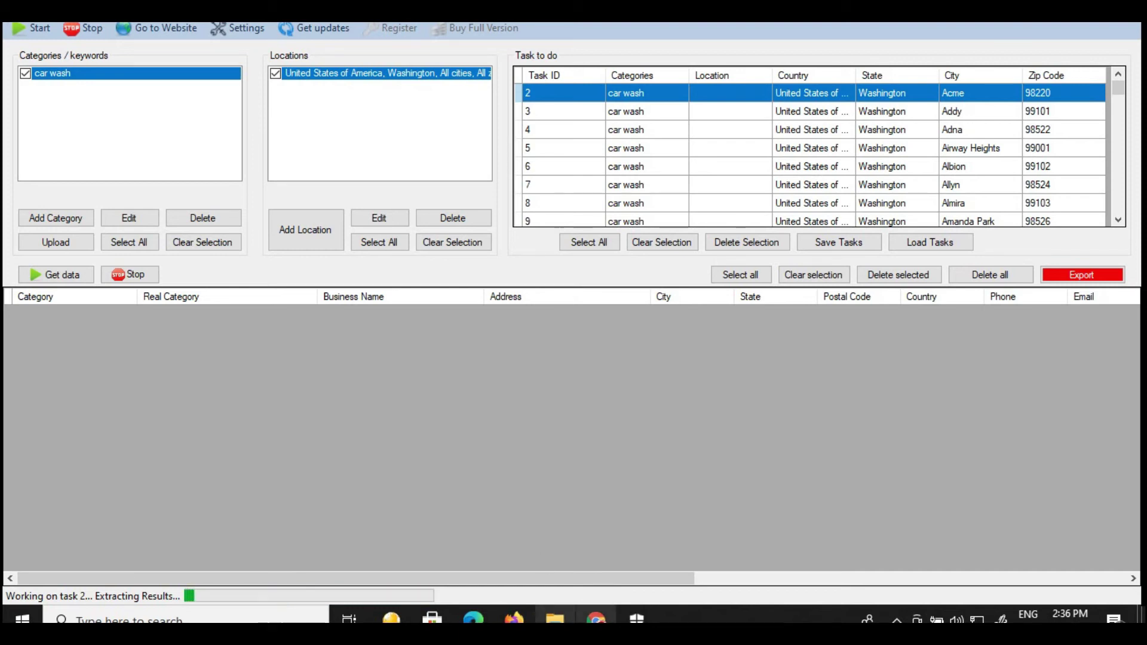
pyautogui.press('ctrl+Print')
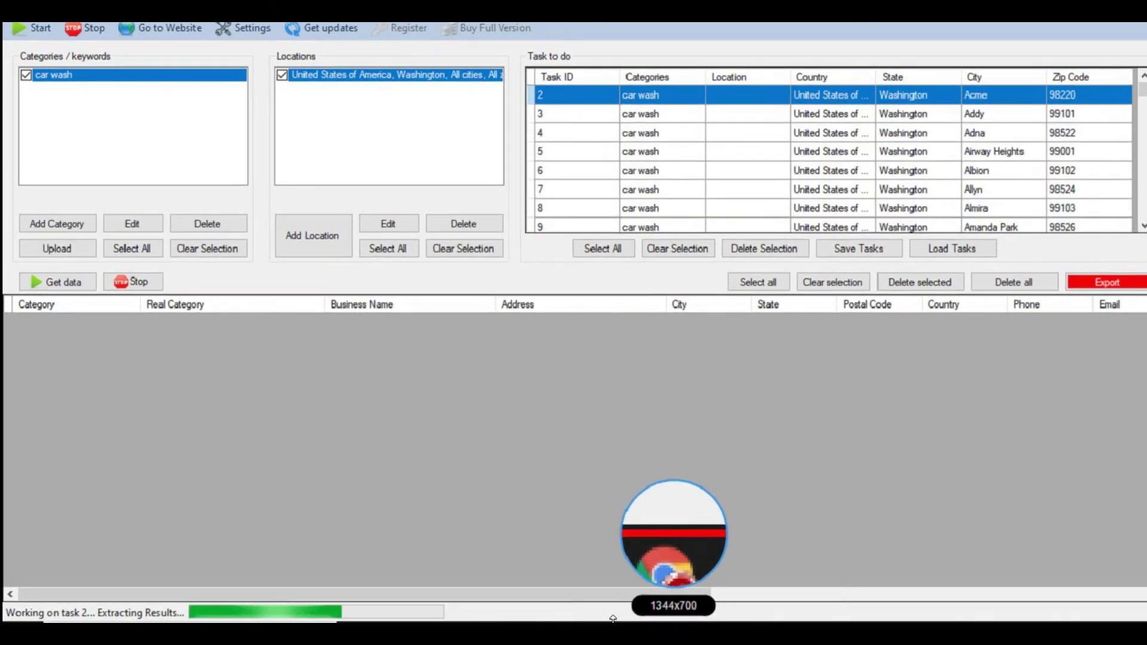
pyautogui.press('Escape')
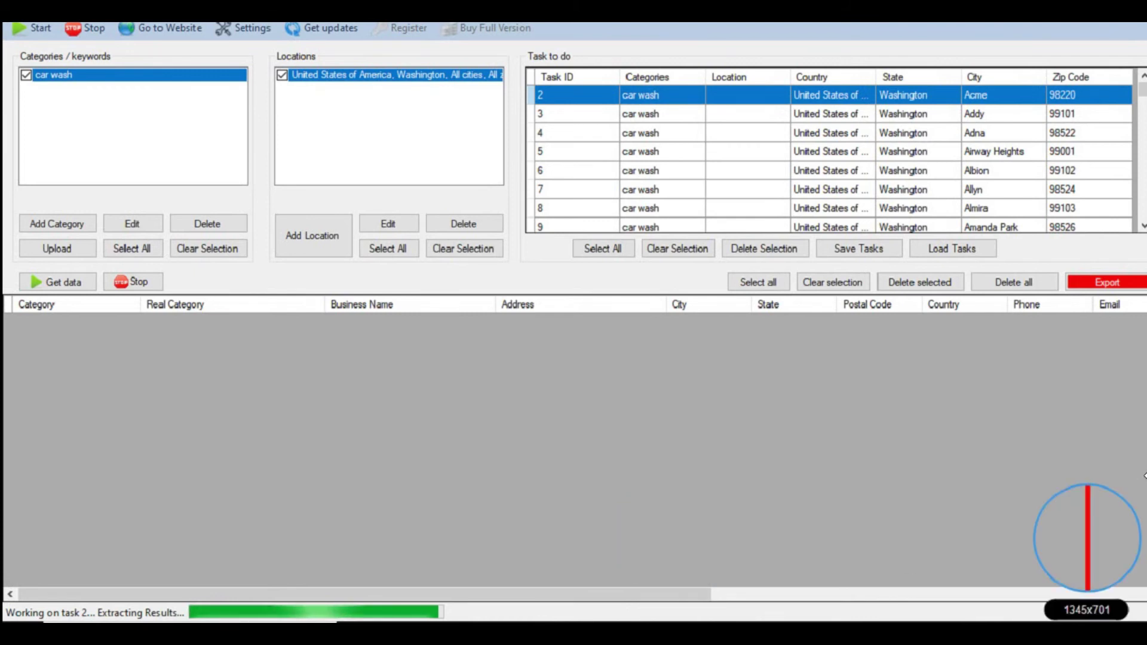
pyautogui.press('Escape')
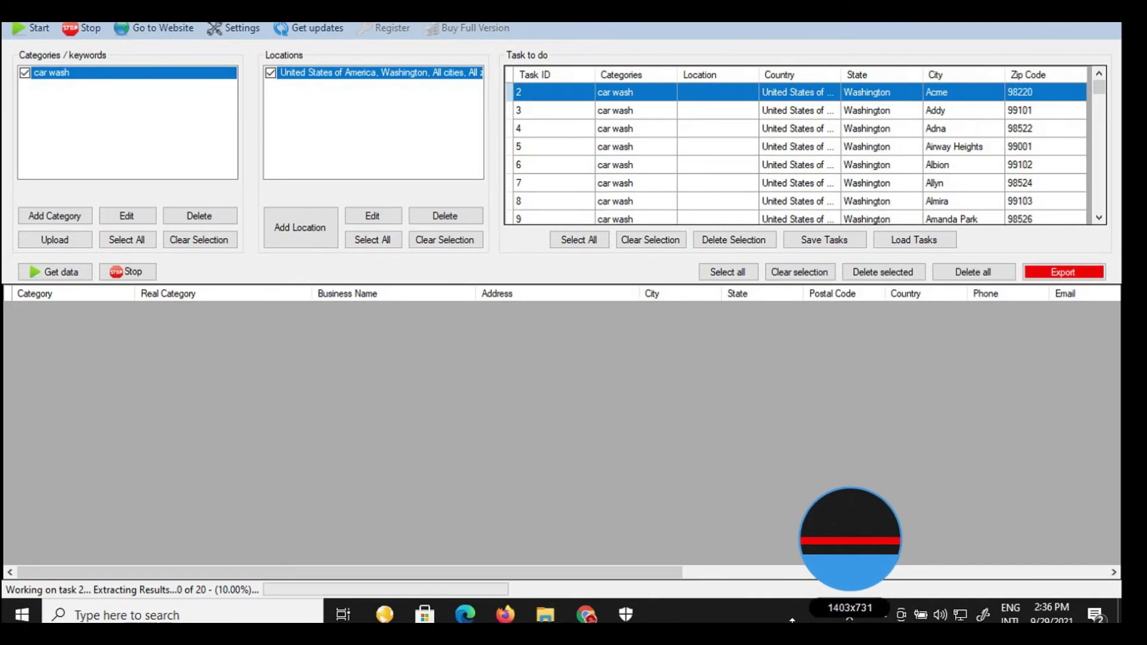
pyautogui.press('Escape')
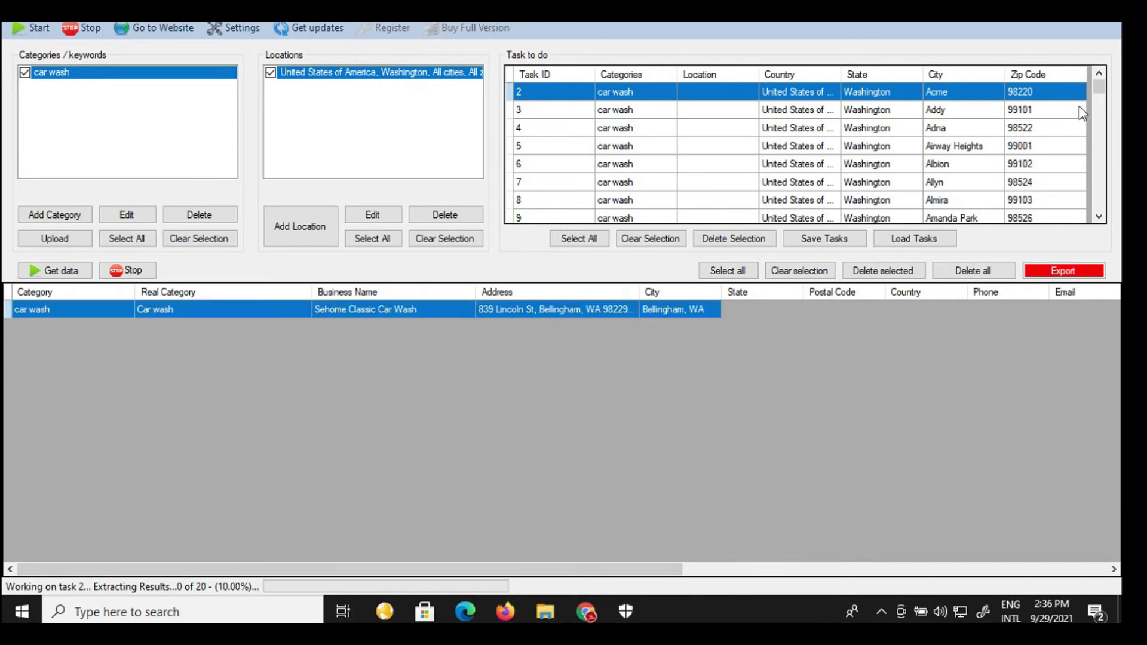
# Step: Examine the extracted car wash records across all their columns and review the whole list of Washington tasks
pyautogui.moveTo(1098, 85); pyautogui.dragTo(1107, 62)
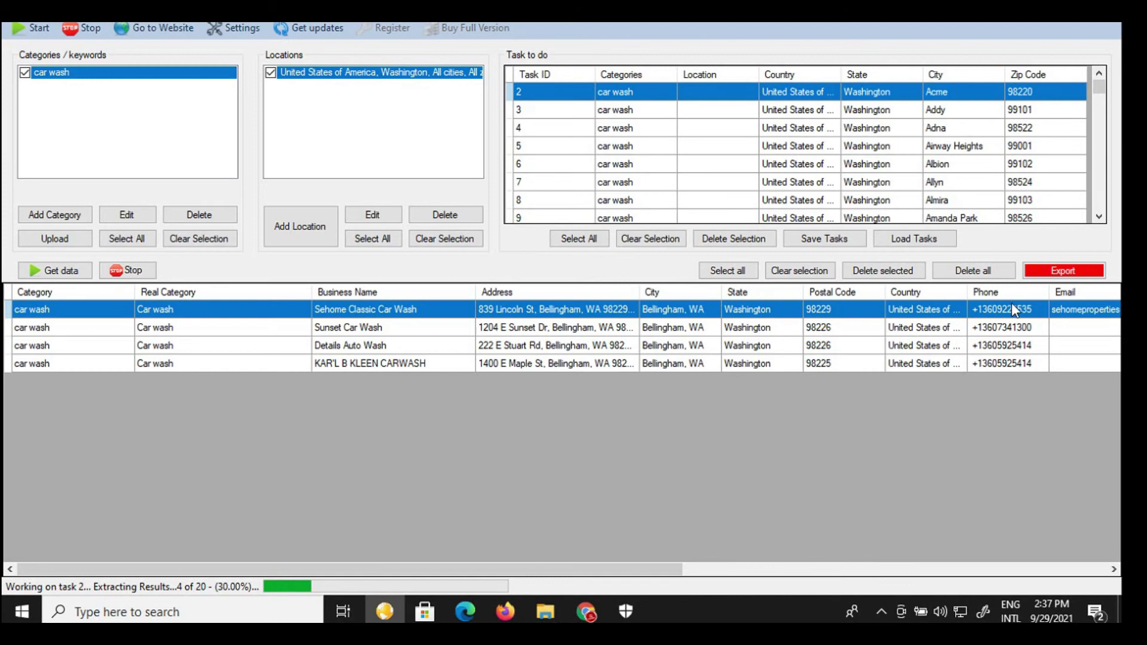
pyautogui.click(895, 571)
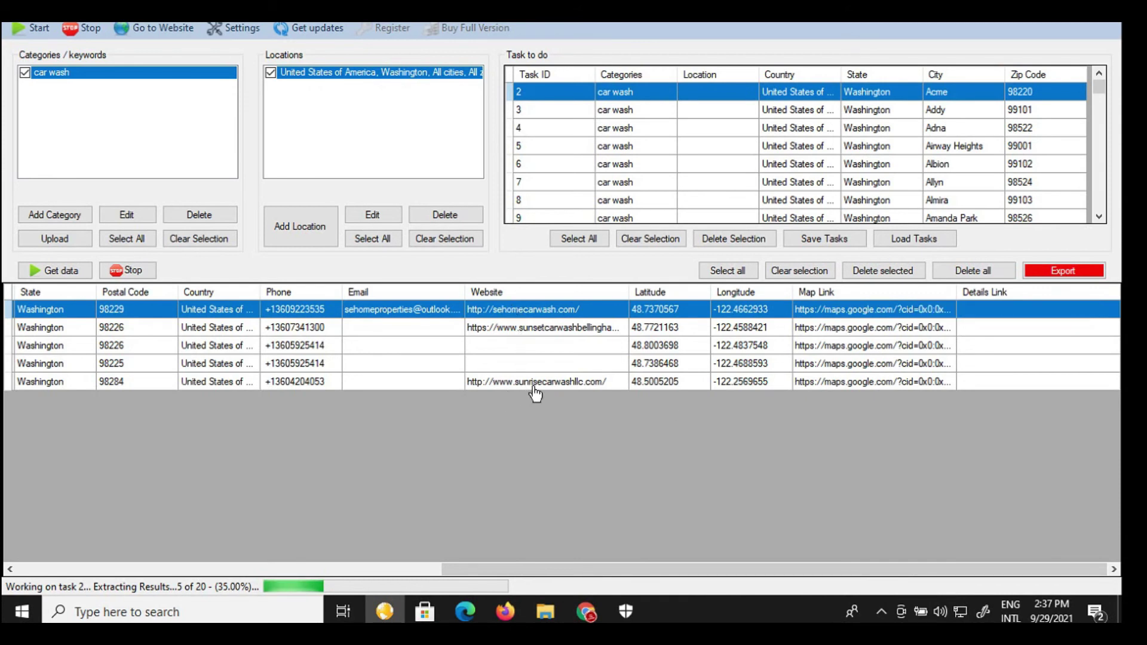
pyautogui.click(291, 570)
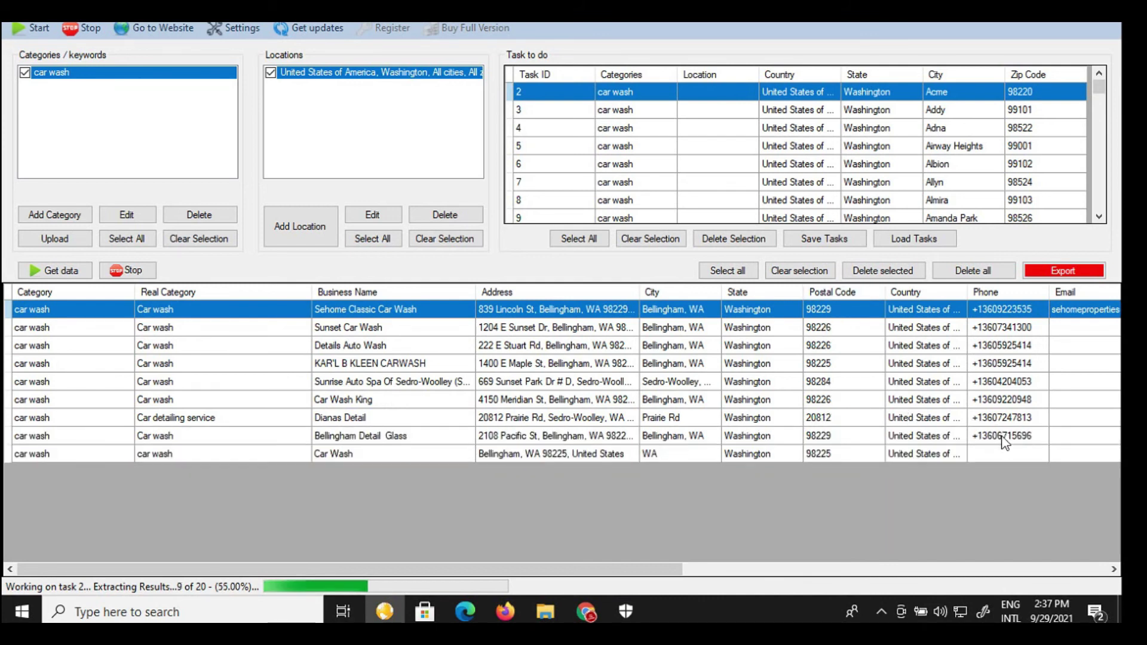
pyautogui.click(741, 569)
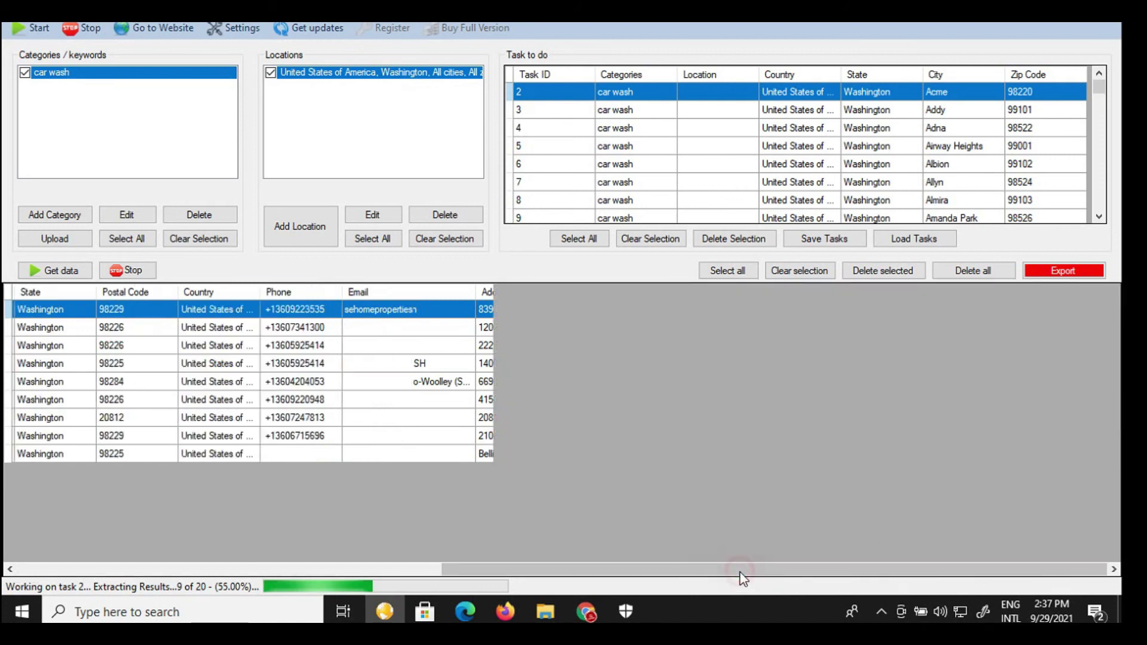
pyautogui.moveTo(789, 571); pyautogui.dragTo(332, 579)
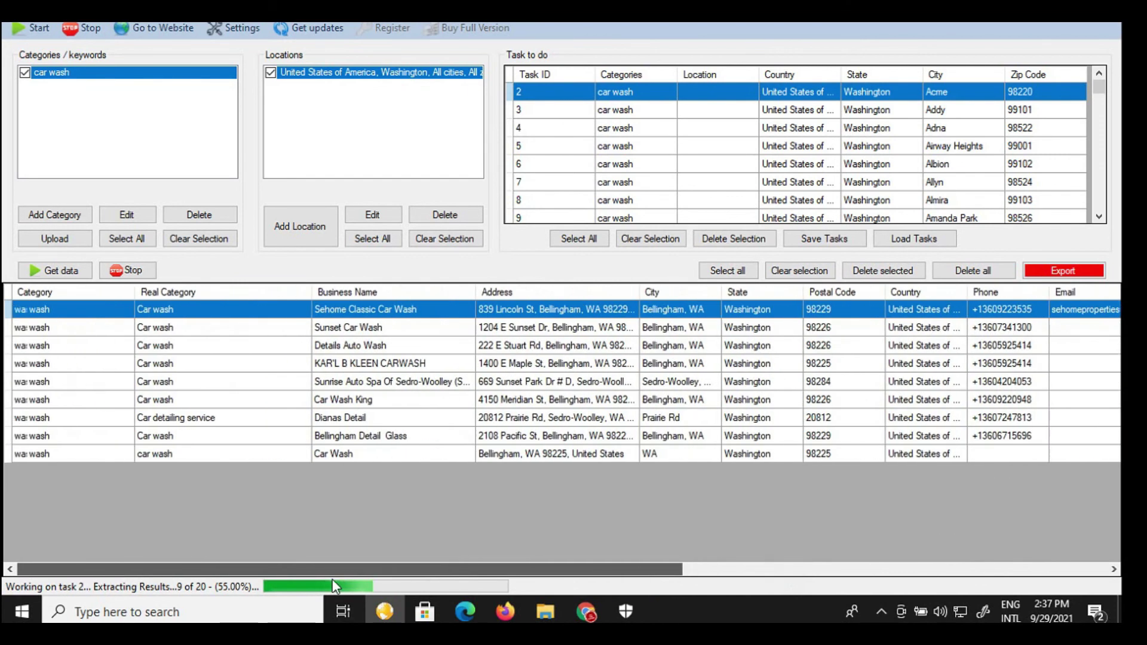
pyautogui.moveTo(1095, 86); pyautogui.dragTo(1096, 214)
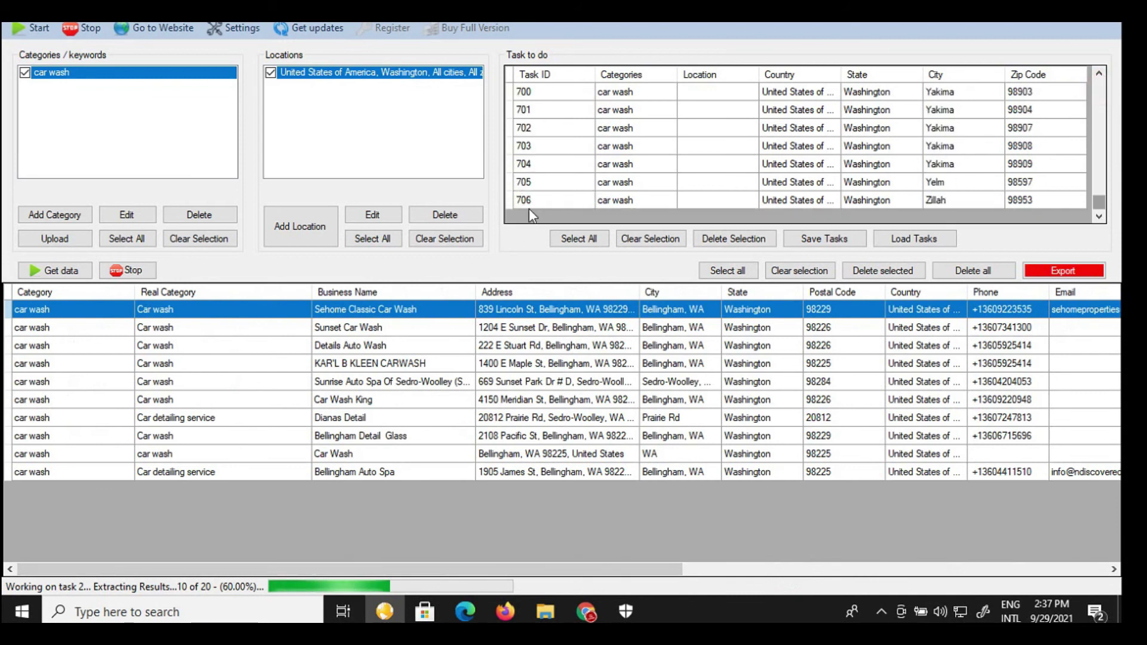
pyautogui.moveTo(1099, 203); pyautogui.dragTo(1098, 81)
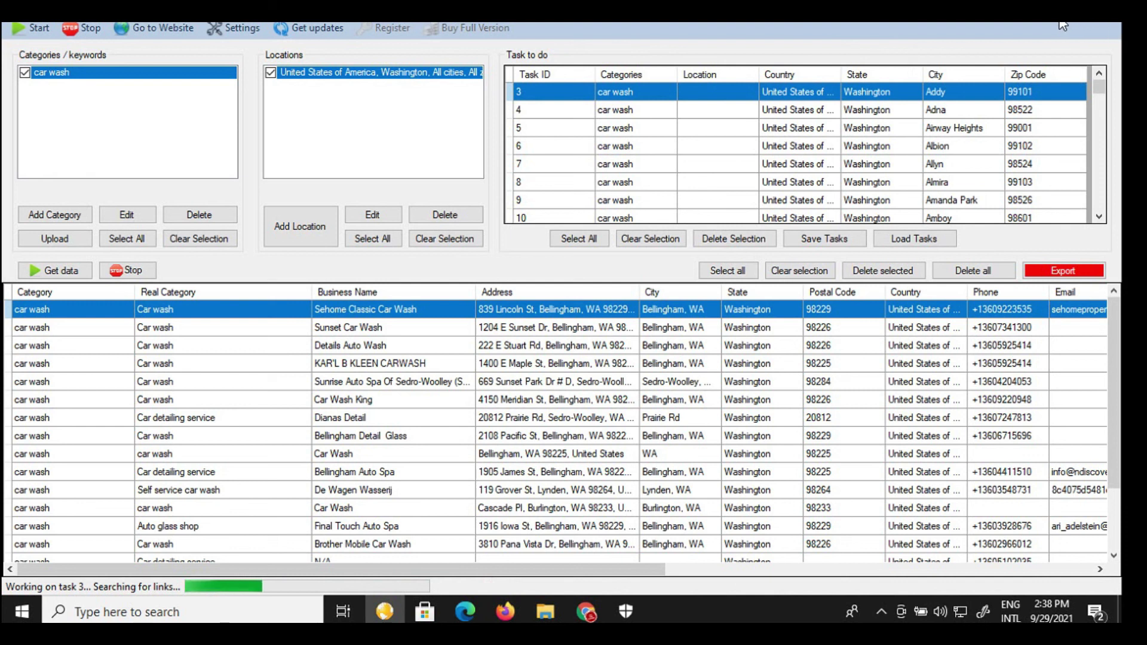
# Step: Export all extracted car wash records to an Excel file on the Desktop named "car wash usa washington"
pyautogui.click(728, 270)
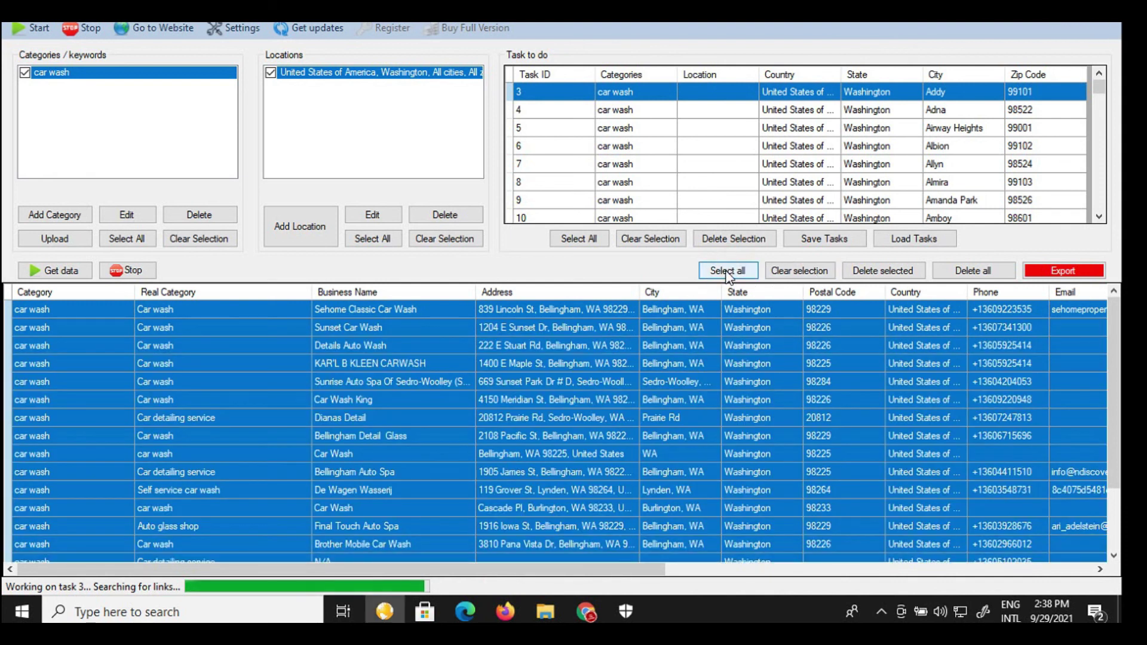
pyautogui.click(1070, 269)
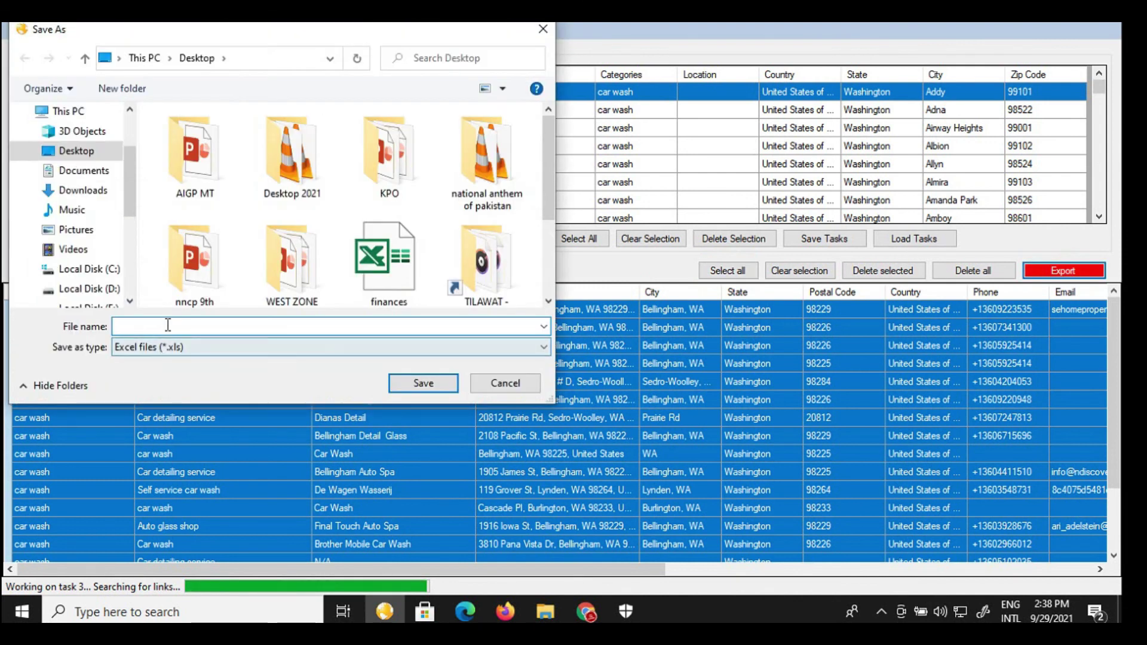
pyautogui.write('car')
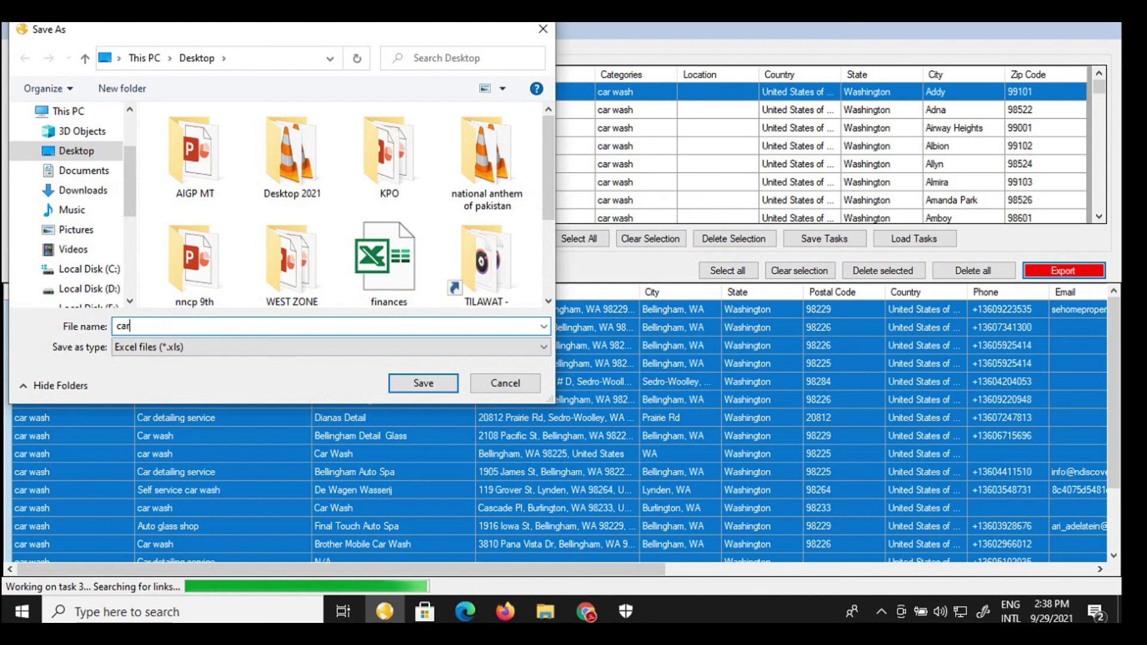
pyautogui.write(' wash usa')
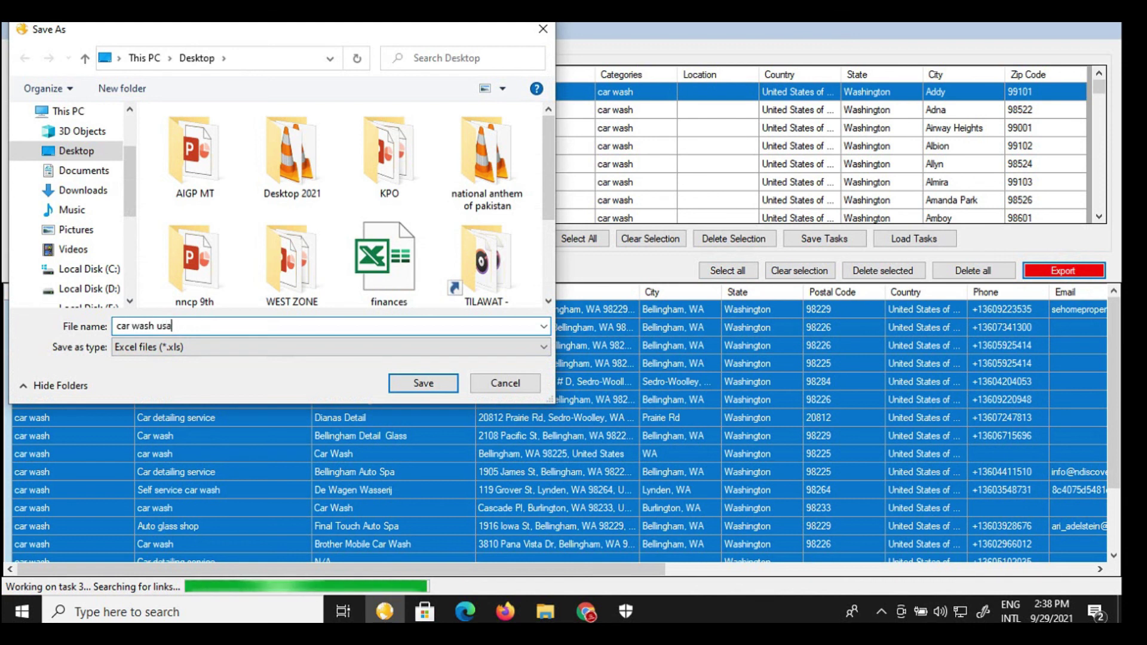
pyautogui.write(' washington')
pyautogui.press('Return')
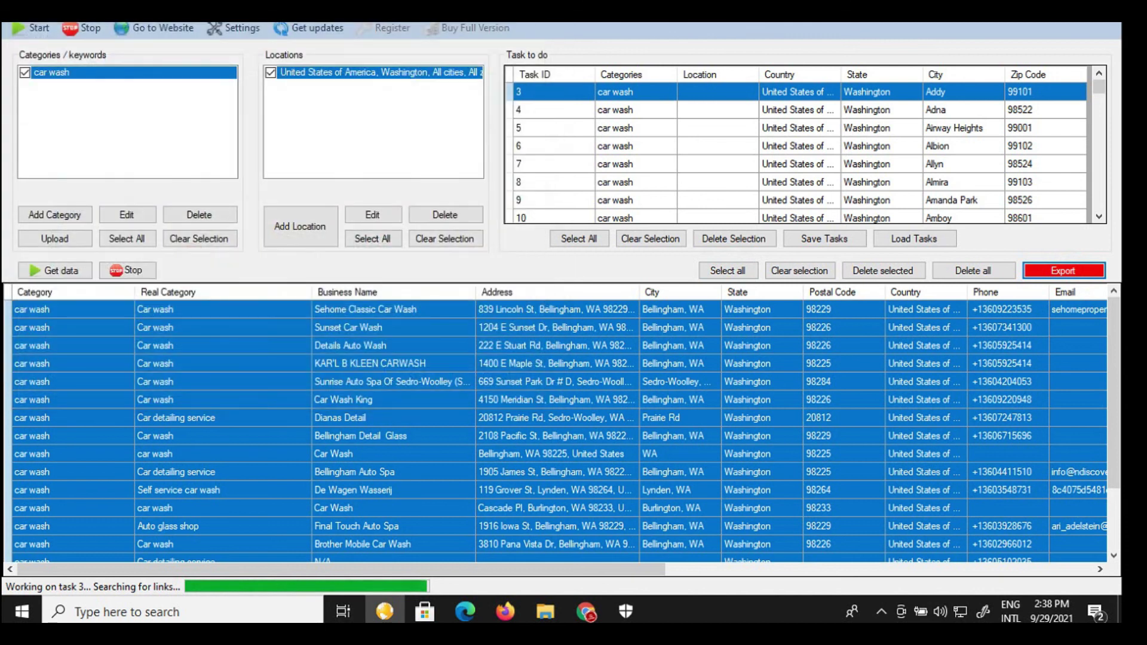